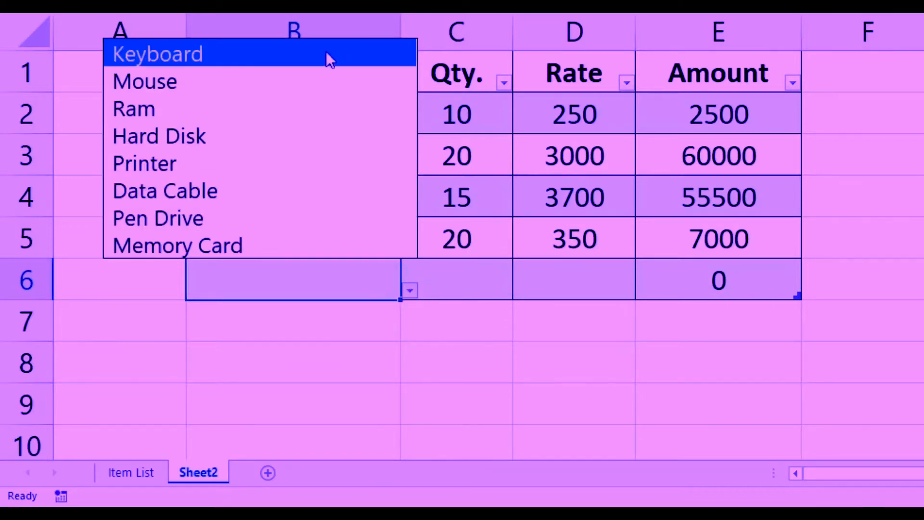
Step: Inspect the Amount cells E2 and E6 in the item table, viewing the formula in E6
left_click(568, 283)
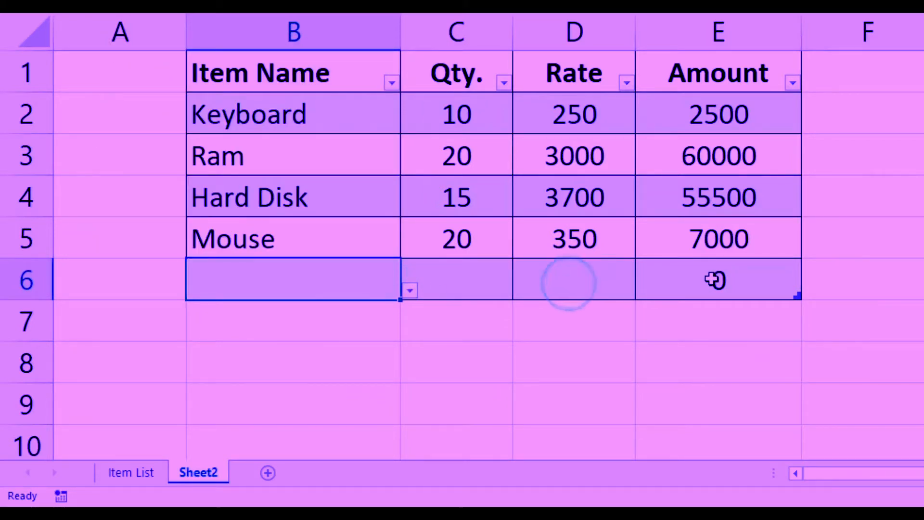
left_click(711, 279)
left_click(718, 115)
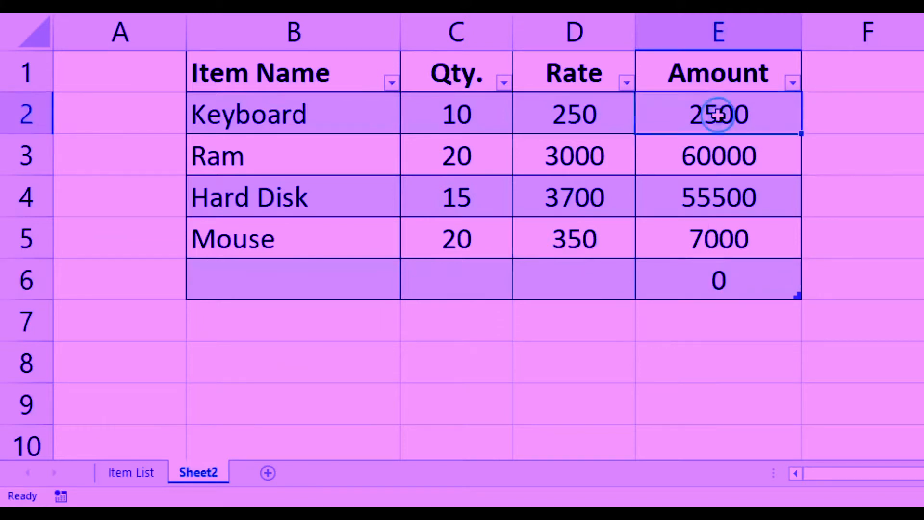
left_click(732, 282)
double_click(732, 283)
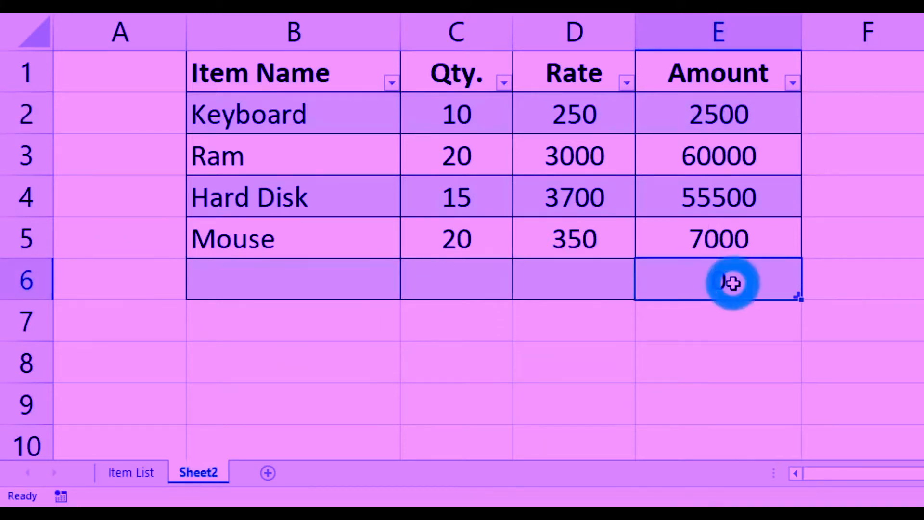
key("Return")
Step: Fill in row 6 of the table with item Pen Drive, quantity 12 and rate 400
left_click(336, 281)
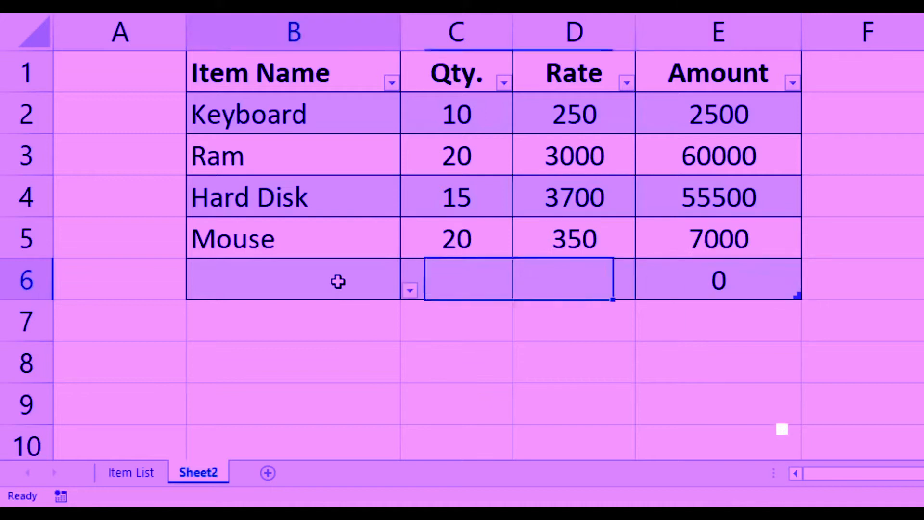
left_click(411, 291)
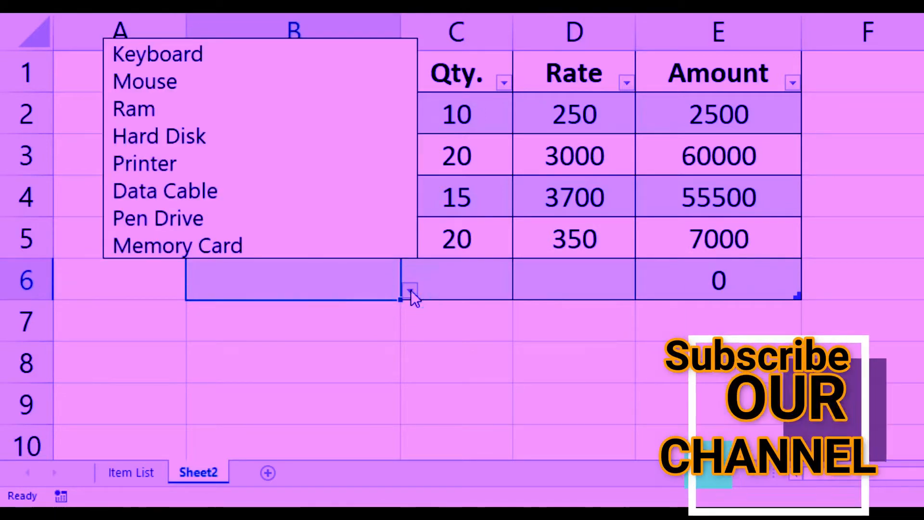
left_click(328, 211)
left_click(438, 272)
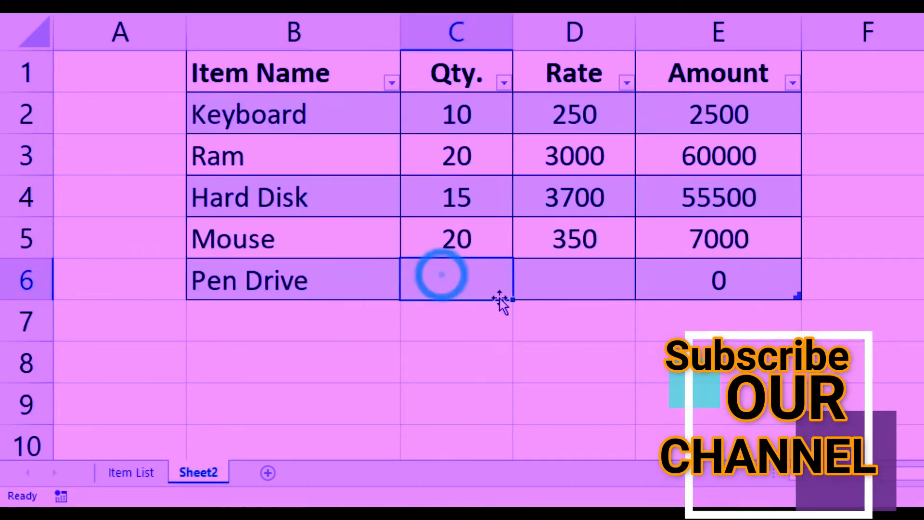
type("12")
key("Tab")
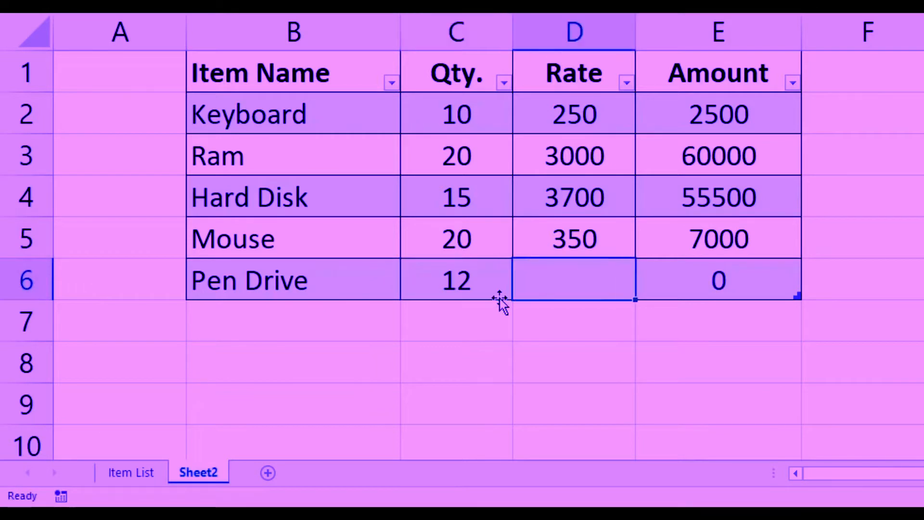
type("400")
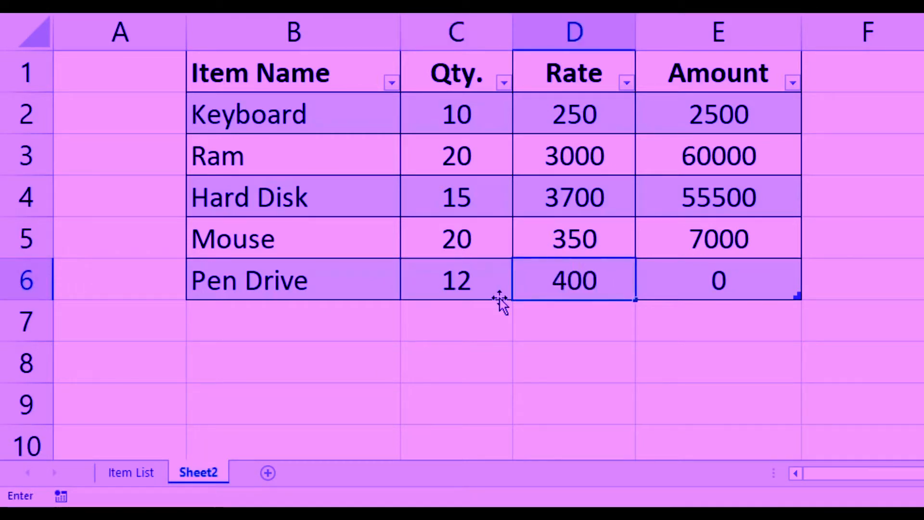
key("Tab")
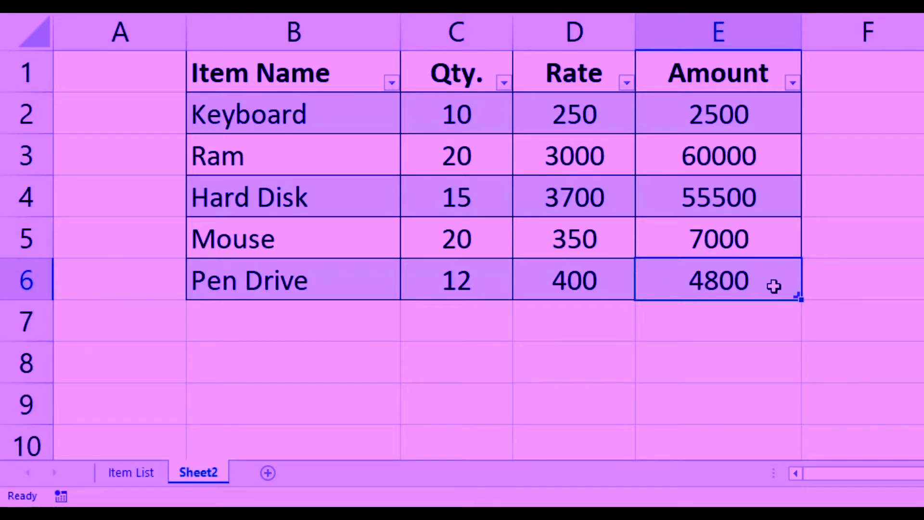
Step: Add a new row 7 to the table and choose Data Cable as its item name
key("Tab")
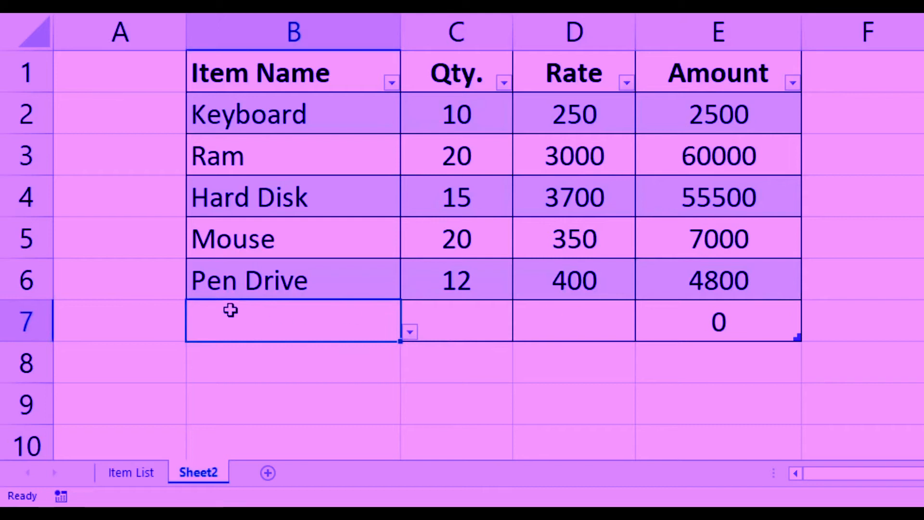
left_click(411, 332)
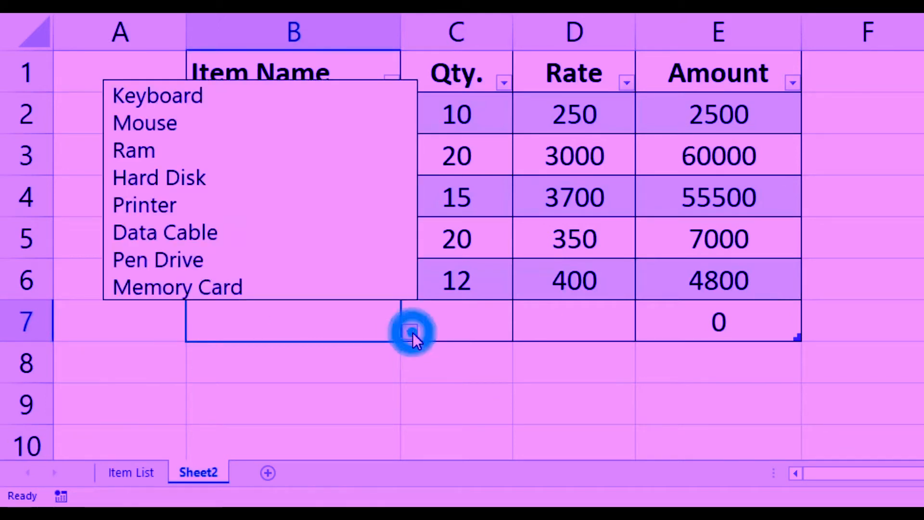
left_click(342, 223)
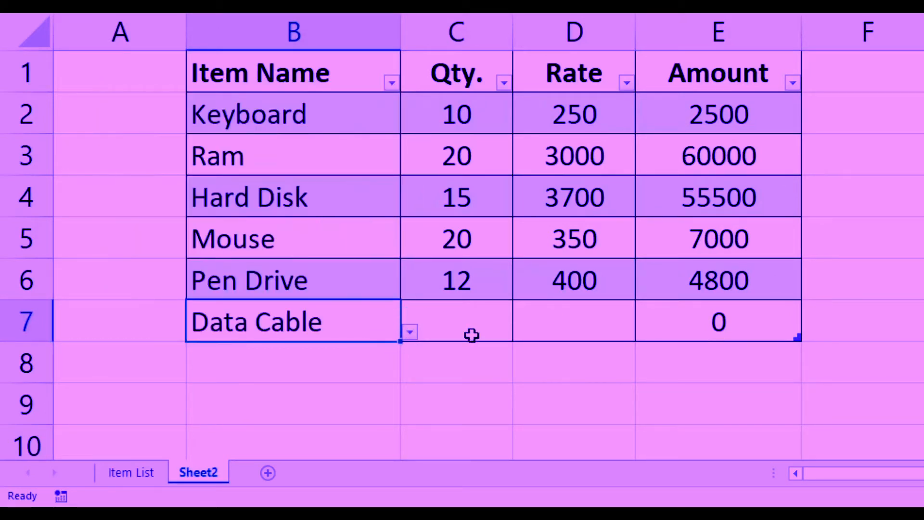
Step: View the Amount formula in cell E7 without changing it
left_click(472, 320)
left_click(717, 328)
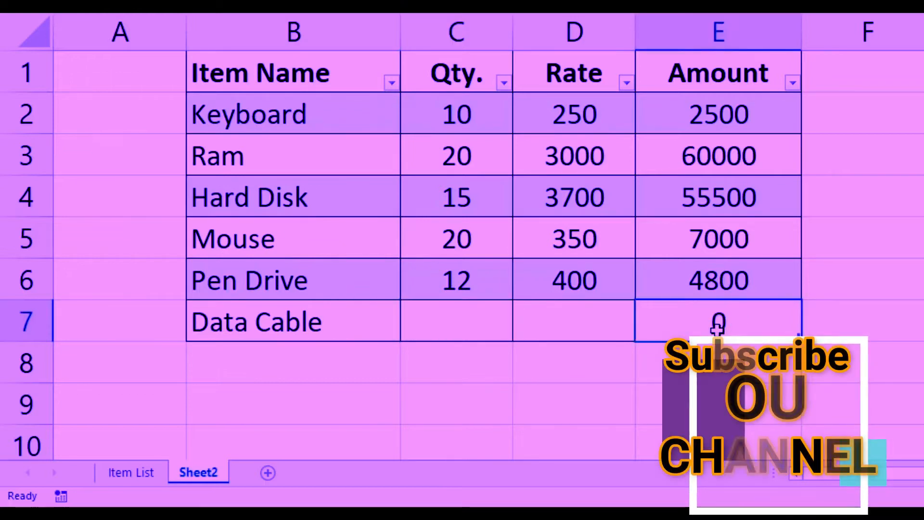
double_click(717, 327)
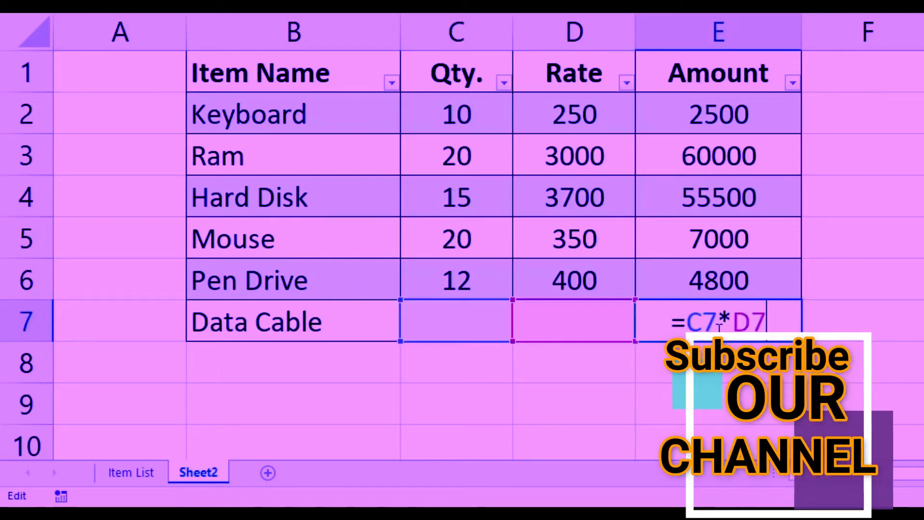
key("Escape")
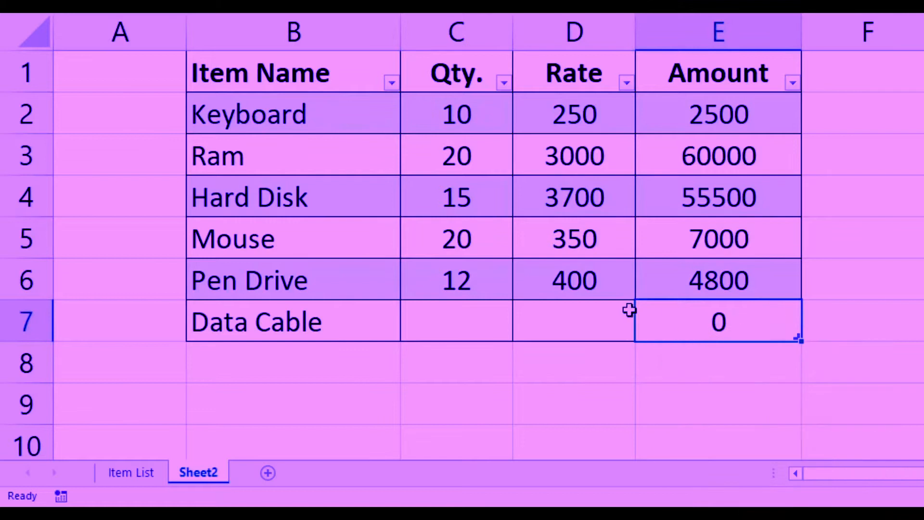
Step: Enter quantity 15 and rate 250 for the Data Cable row
left_click(419, 318)
type("15")
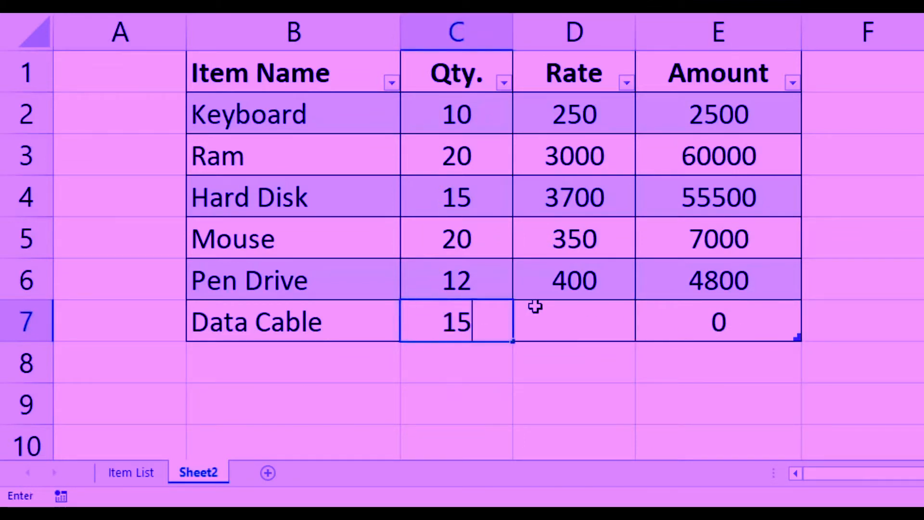
key("Tab")
type("250")
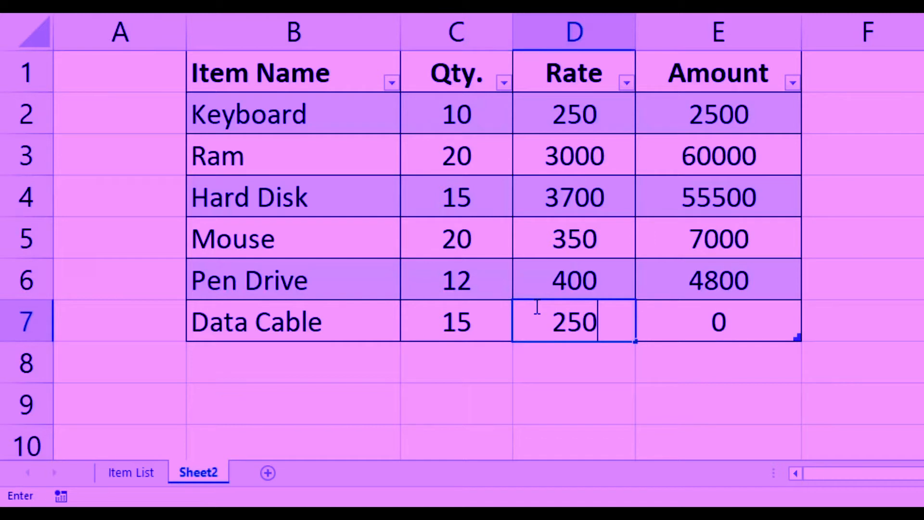
key("Tab")
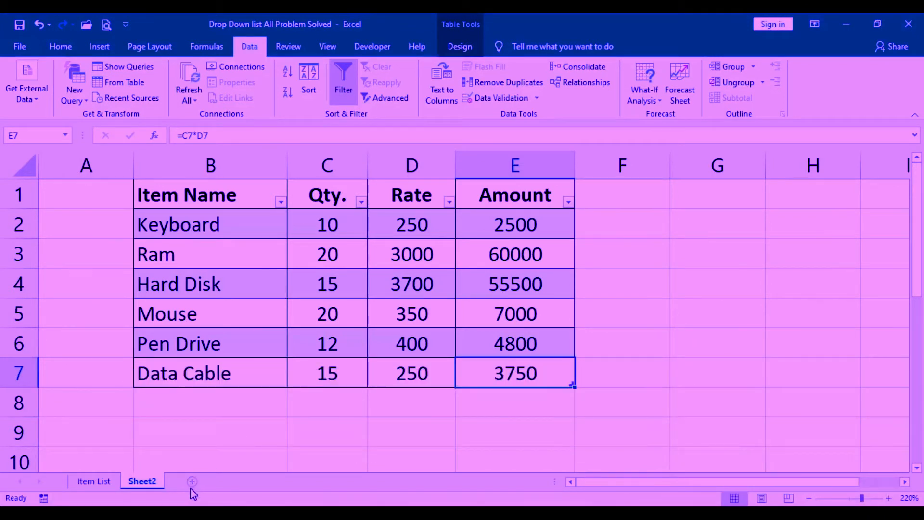
Step: Add a new worksheet and select its entire column B
left_click(192, 485)
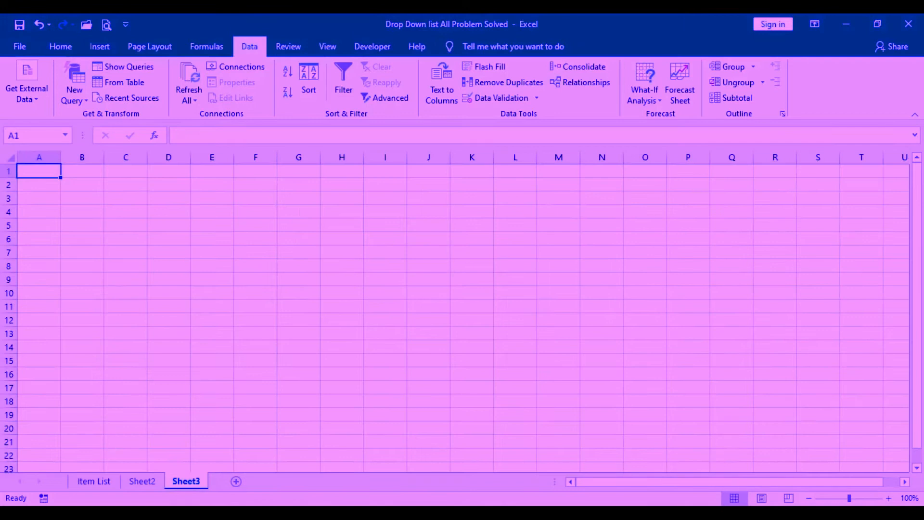
left_click_drag(850, 499, 863, 502)
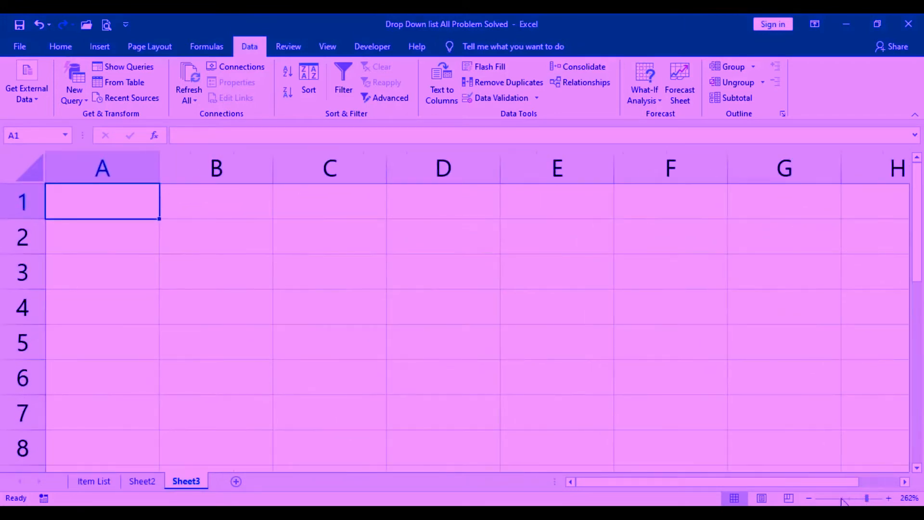
left_click(245, 162)
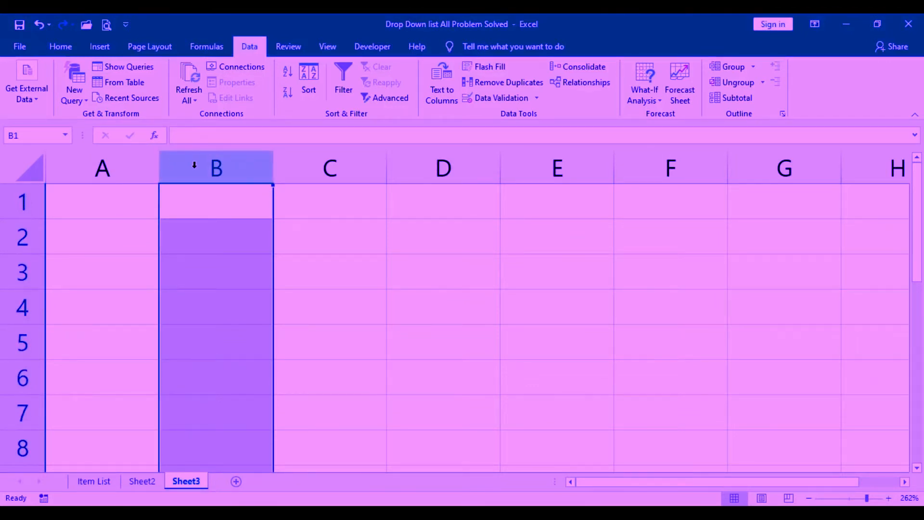
left_click(249, 165)
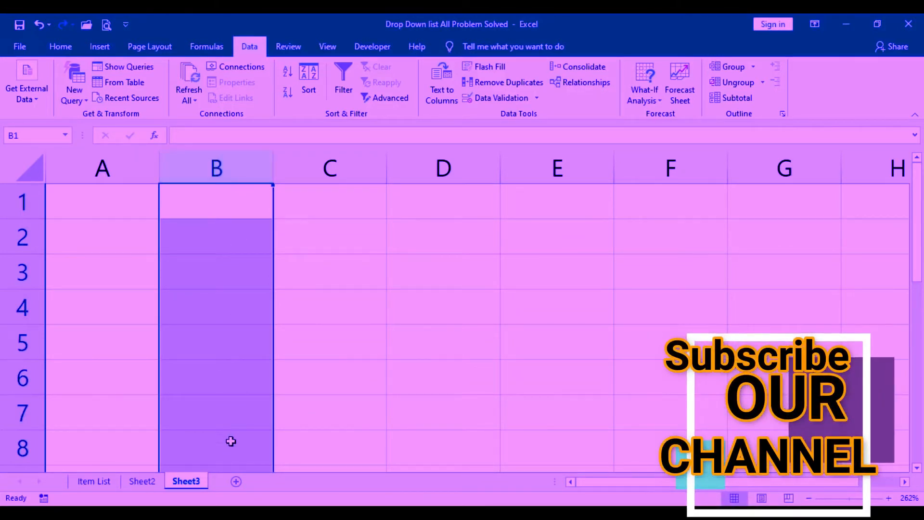
left_click_drag(917, 231, 920, 443)
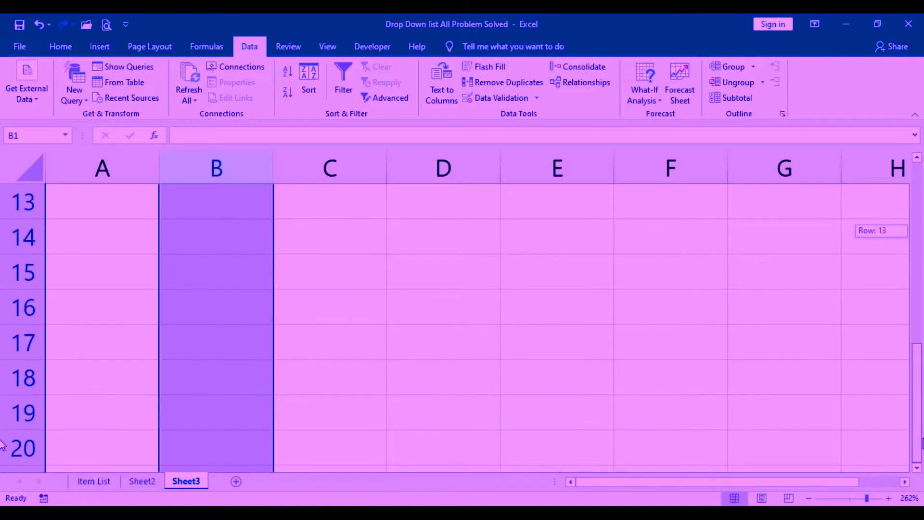
left_click_drag(923, 328, 914, 163)
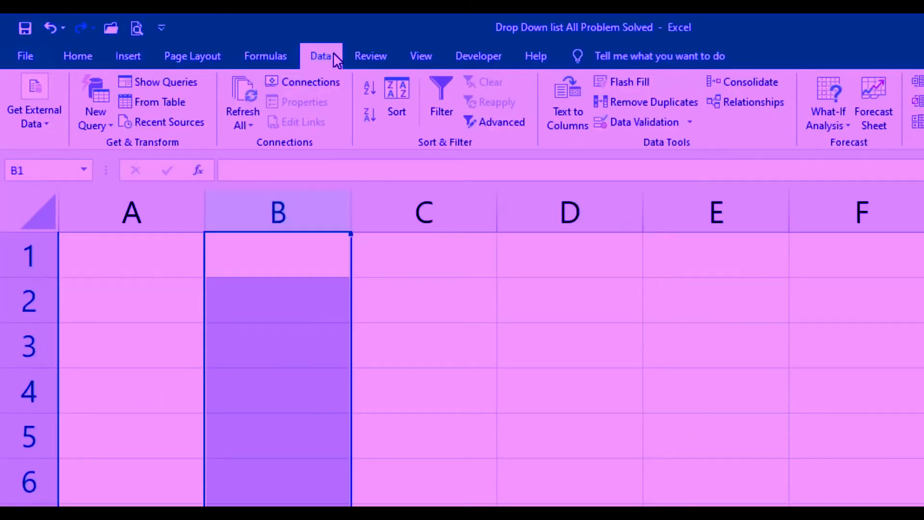
Step: Apply data validation to column B that allows a List with the named range Item_Name as its source
left_click(649, 122)
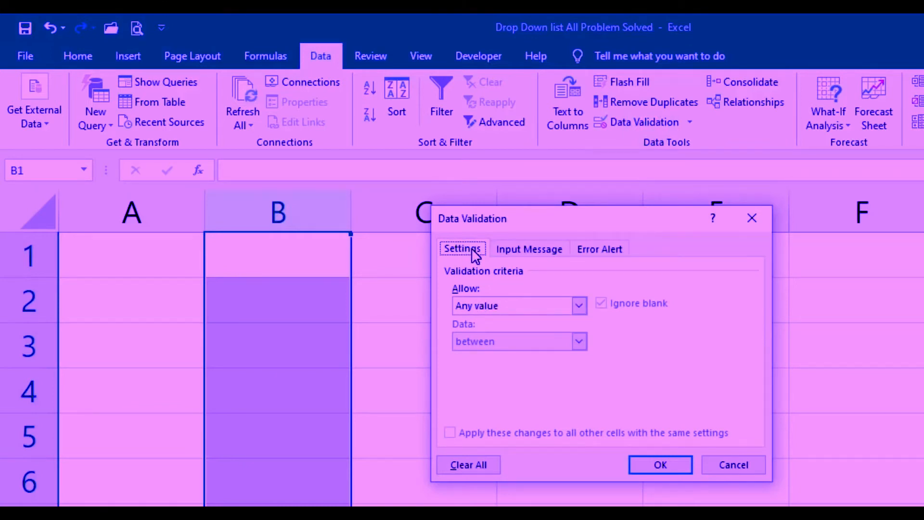
left_click(543, 308)
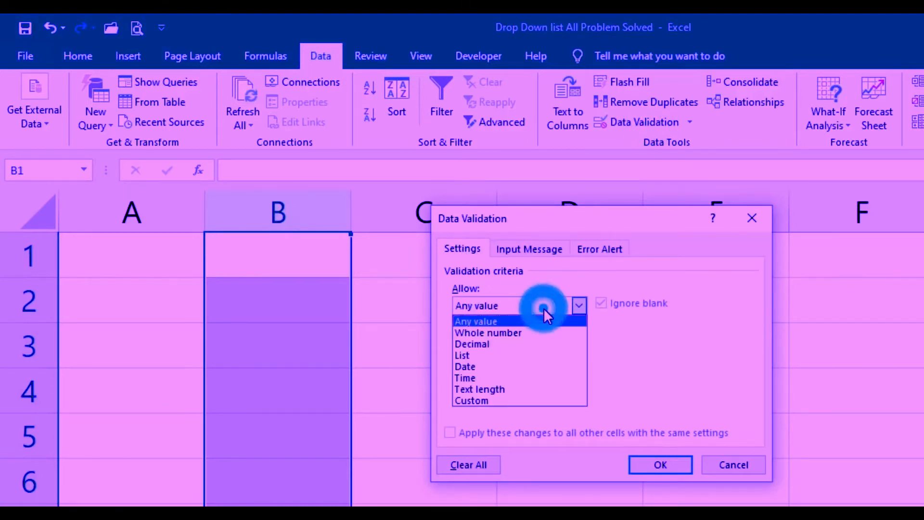
left_click(539, 353)
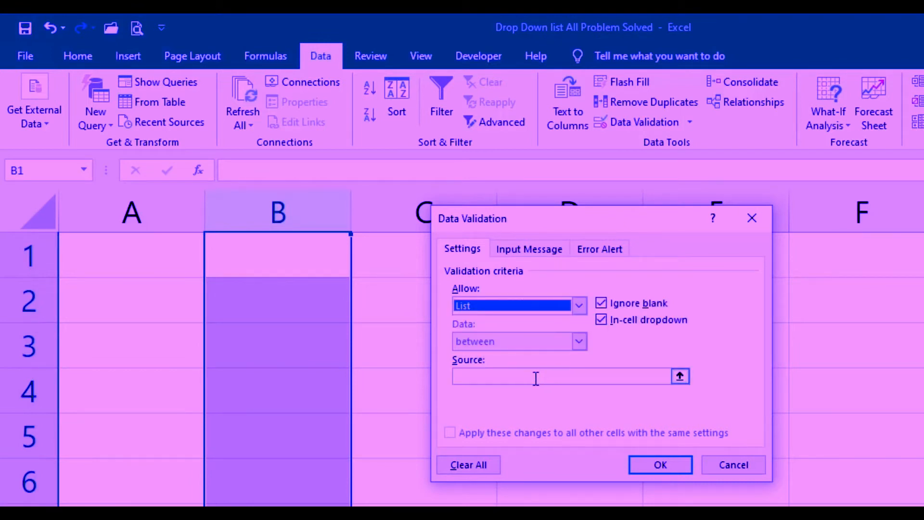
left_click(523, 376)
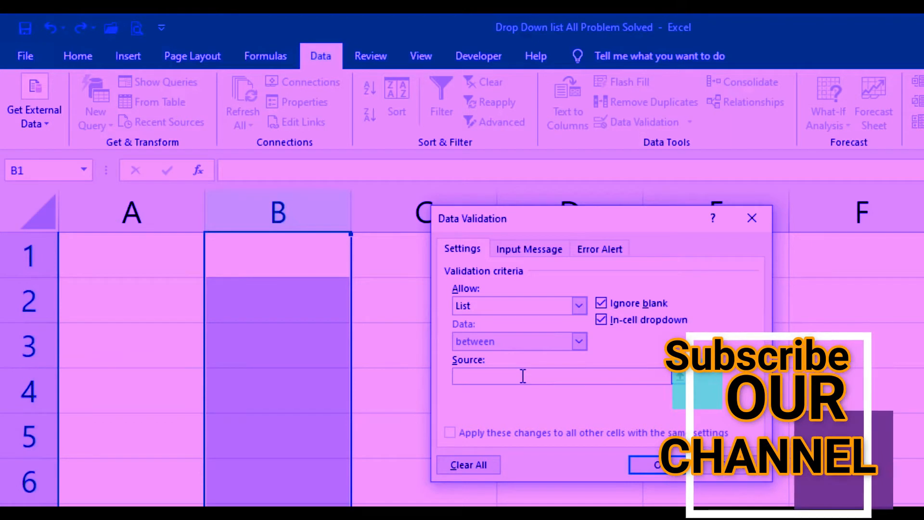
key("F3")
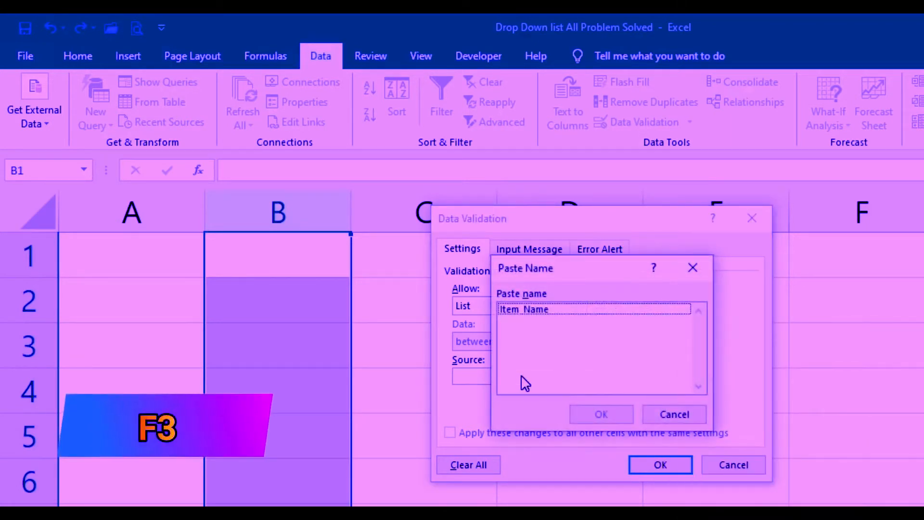
left_click(544, 309)
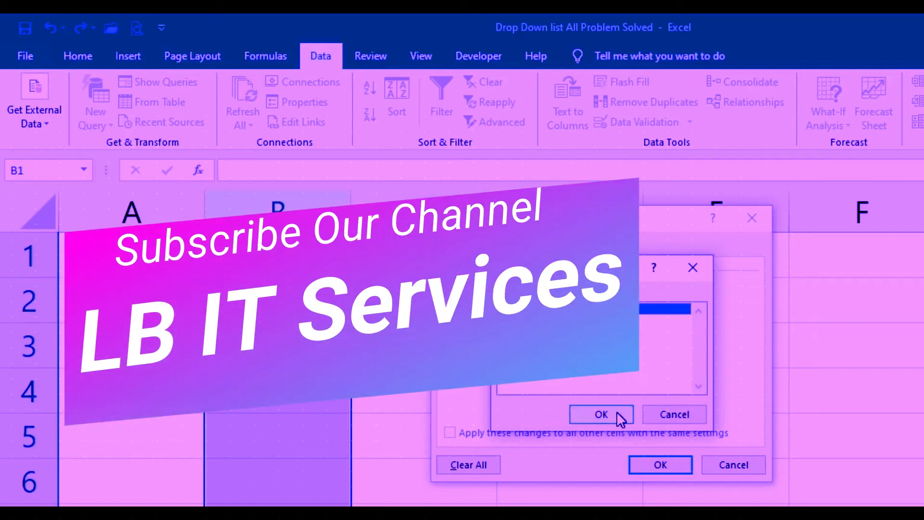
left_click(617, 413)
left_click(660, 464)
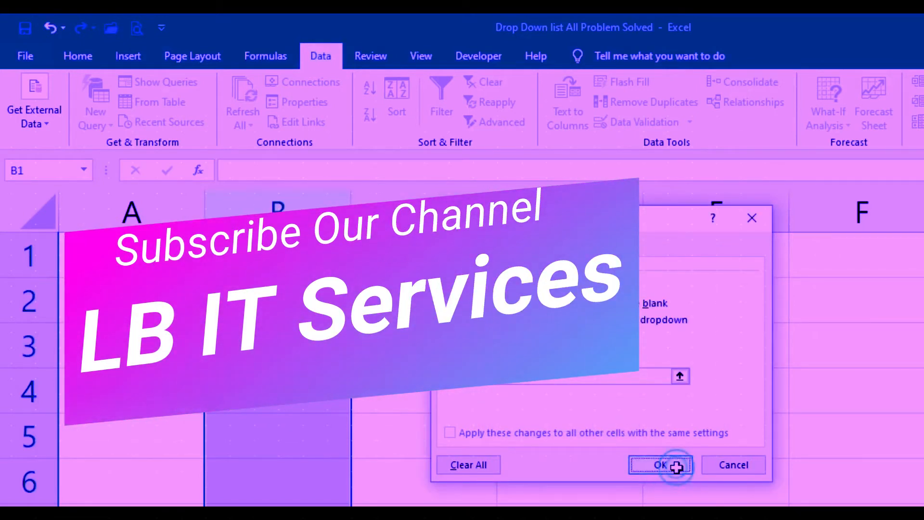
Step: Check the validation drop-down list in cells B1, B3 and B5 of the new sheet
left_click(328, 261)
left_click(328, 261)
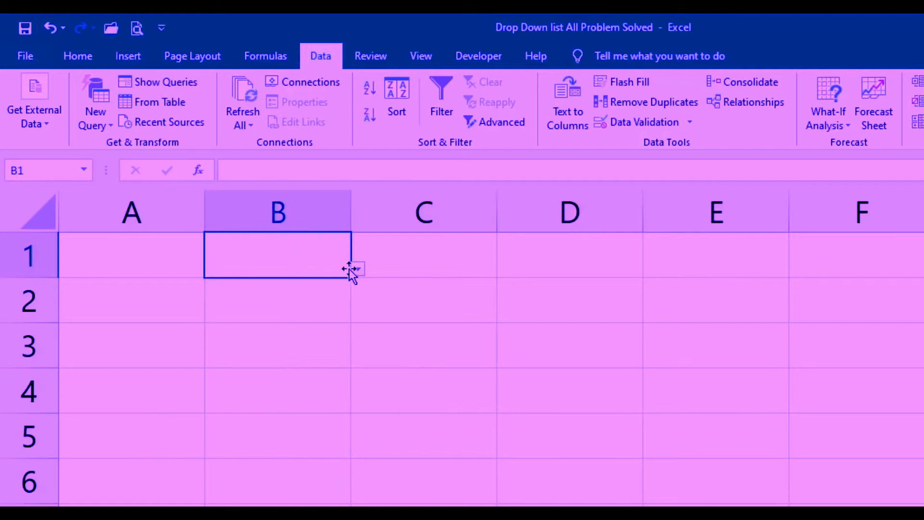
left_click(357, 268)
left_click(286, 252)
left_click(291, 343)
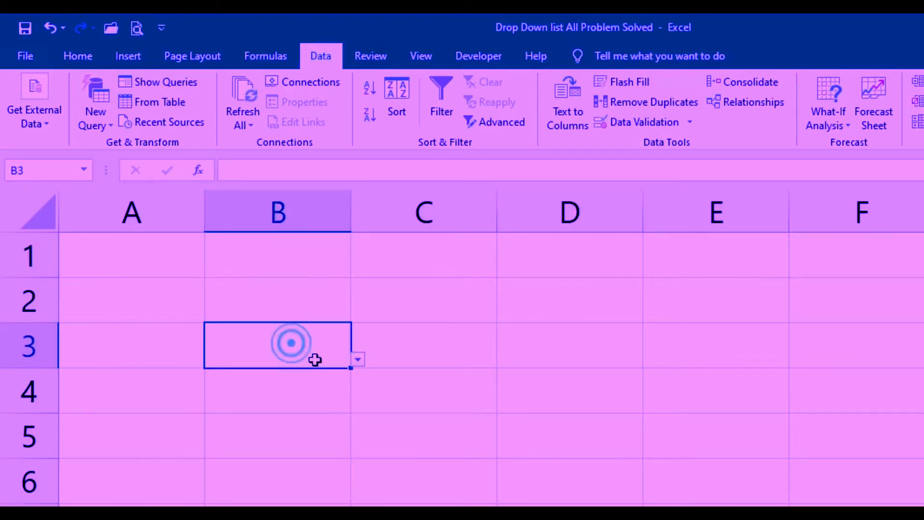
left_click(358, 359)
left_click(296, 302)
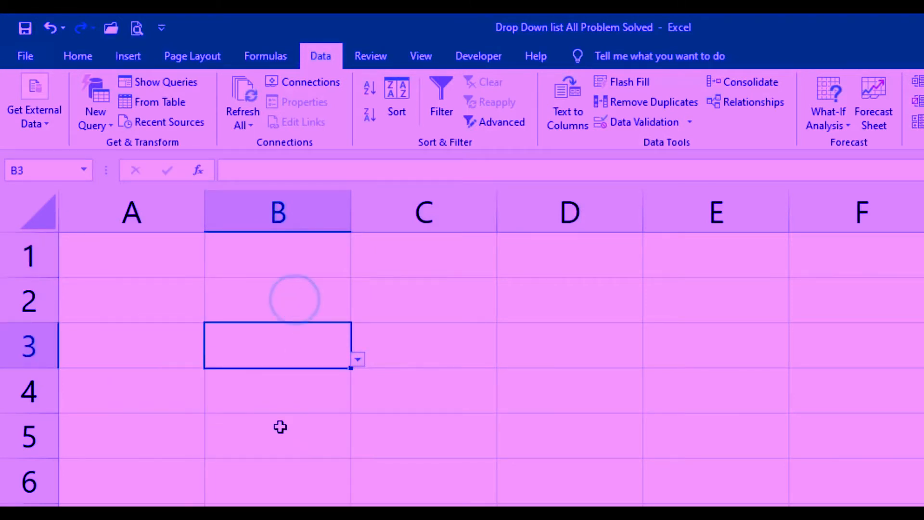
left_click(279, 426)
left_click(357, 449)
left_click(294, 509)
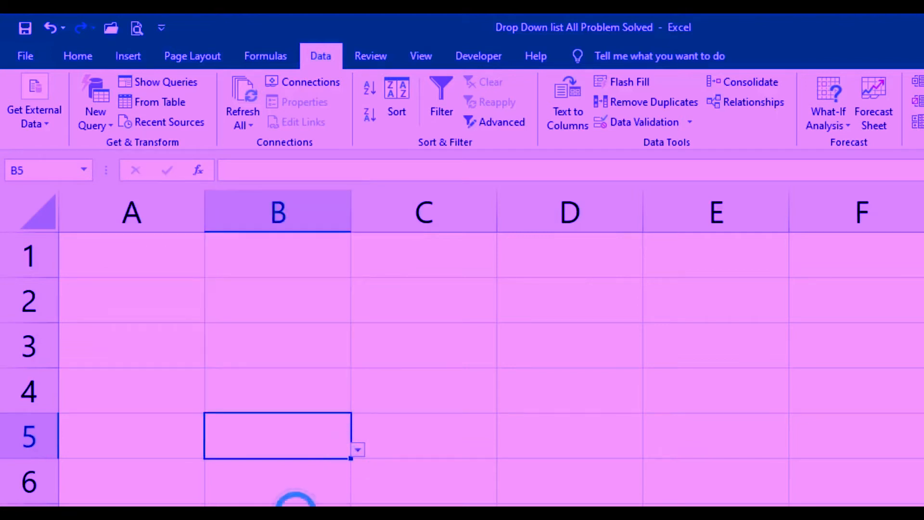
Step: Check the validation drop-down list in the last rows of column B, in cells B1048575, B1048576 and B1048569
left_click(307, 375)
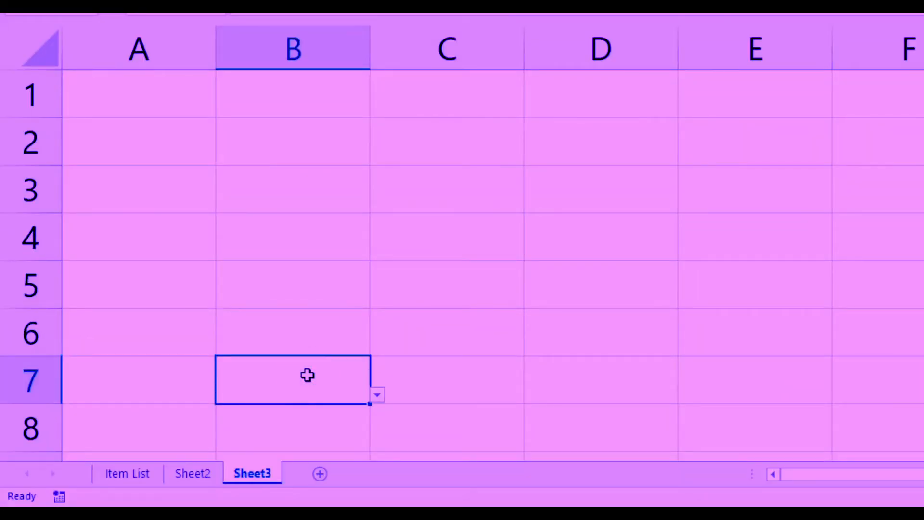
key("ctrl+shift+Down")
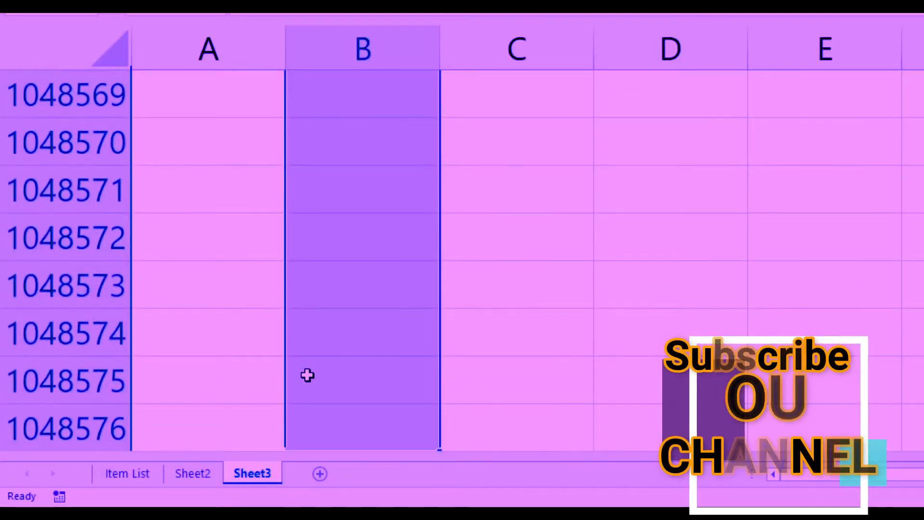
left_click(308, 375)
left_click(446, 393)
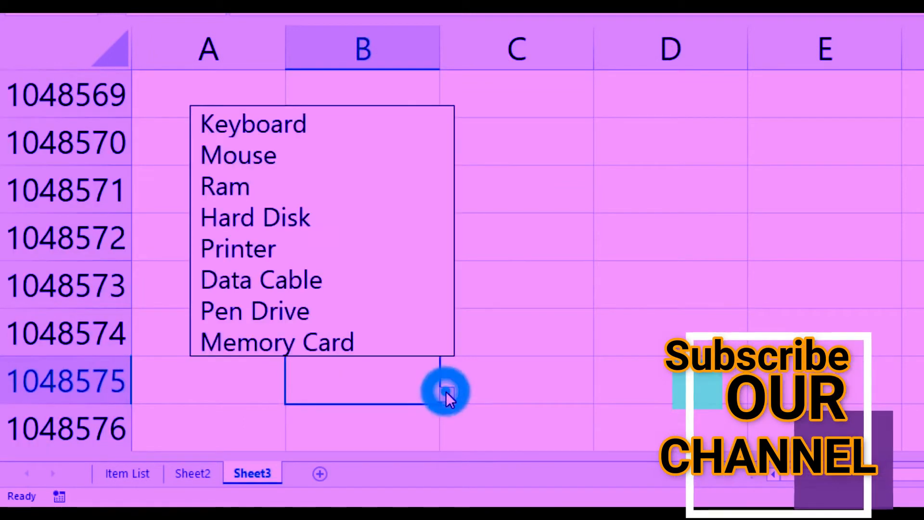
left_click(361, 429)
left_click(361, 427)
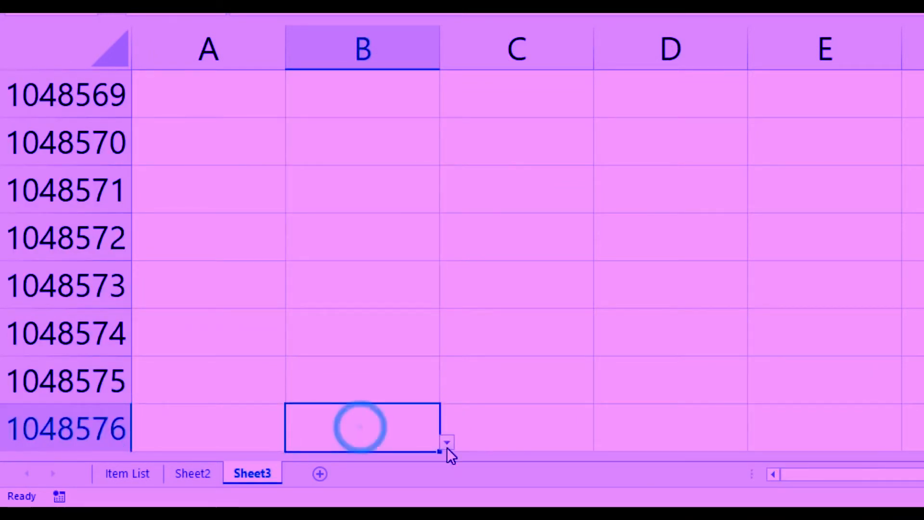
left_click(446, 442)
left_click(399, 86)
left_click(398, 90)
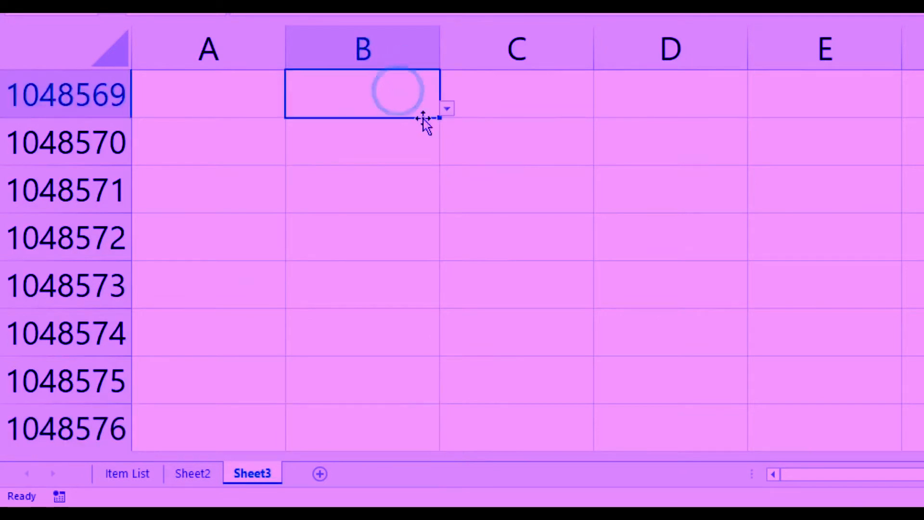
left_click(446, 109)
left_click(510, 136)
left_click(409, 176)
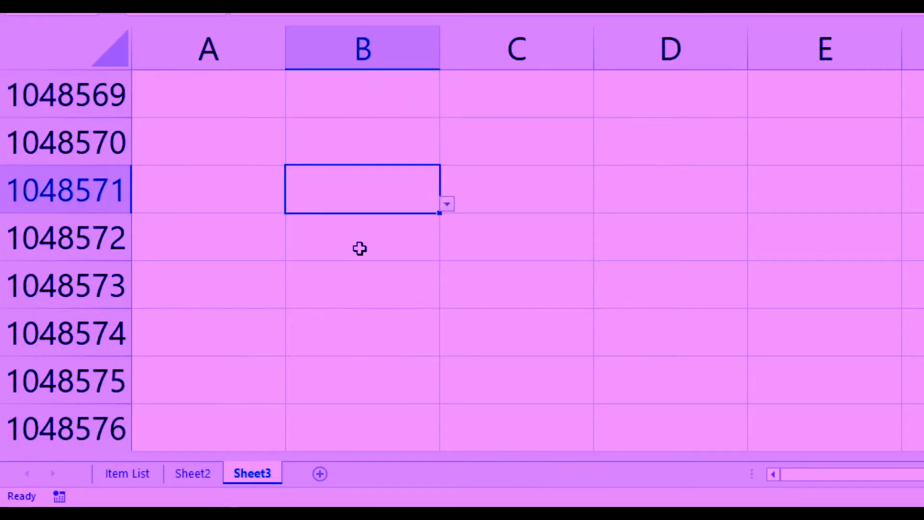
Step: Add Graphic Card and Sound Card below Memory Card in the Item Name table on the Item List sheet
left_click(134, 475)
left_click(200, 373)
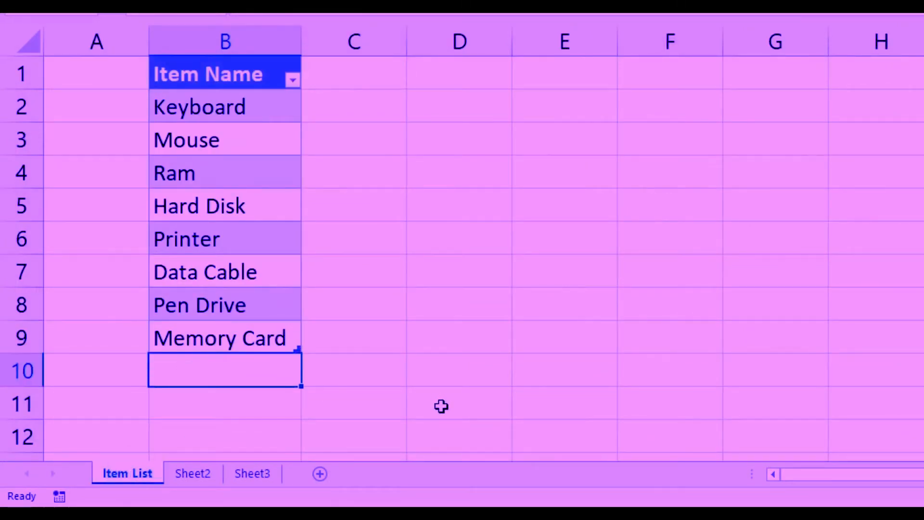
type("Graphic Card")
key("Return")
type("Sound Card")
key("Return")
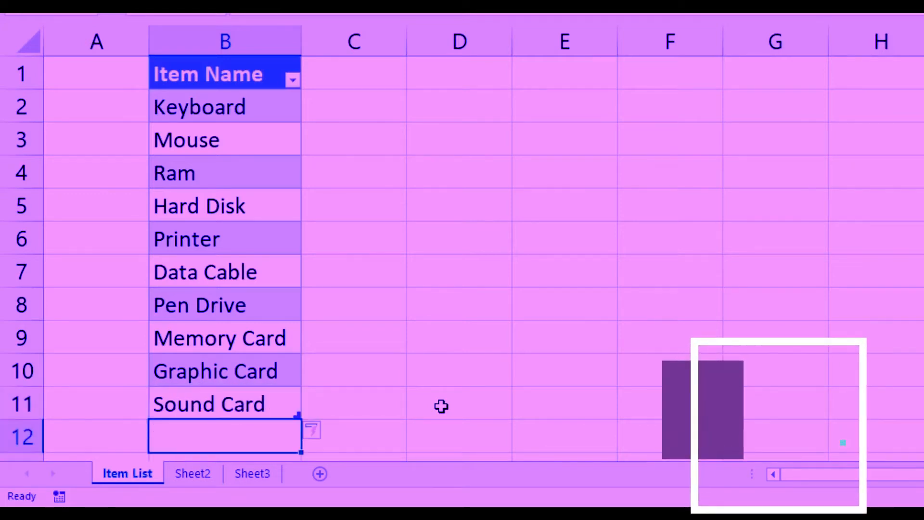
Step: Look through the drop-down list of cell B1048571 on Sheet3 down to its last items
left_click(258, 478)
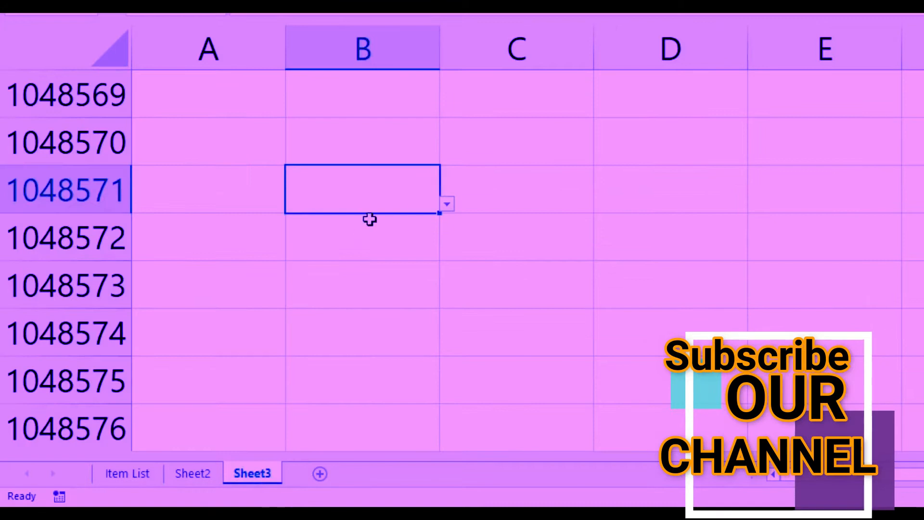
left_click(447, 205)
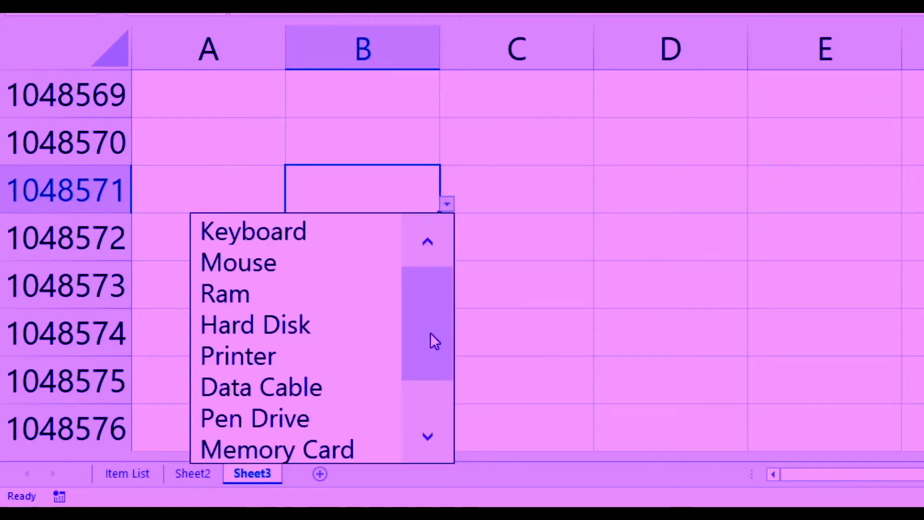
left_click_drag(434, 340, 431, 414)
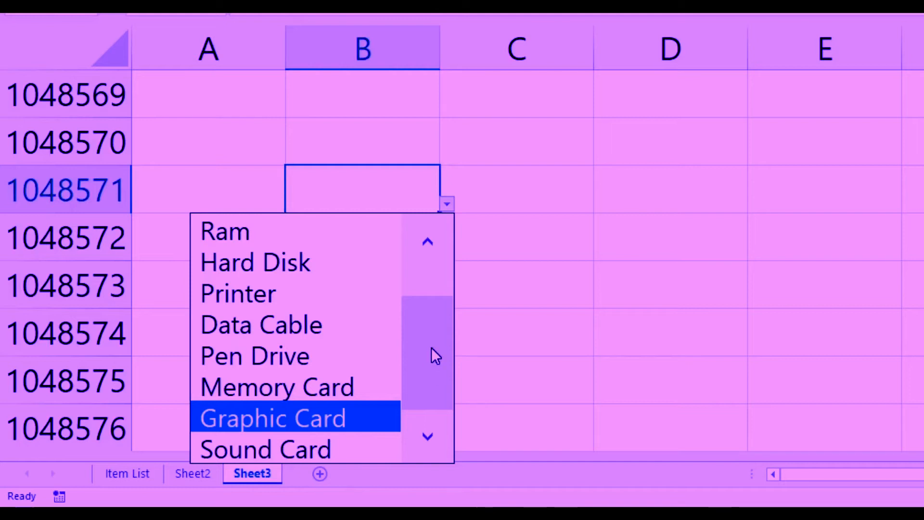
left_click_drag(429, 365, 432, 403)
left_click(563, 218)
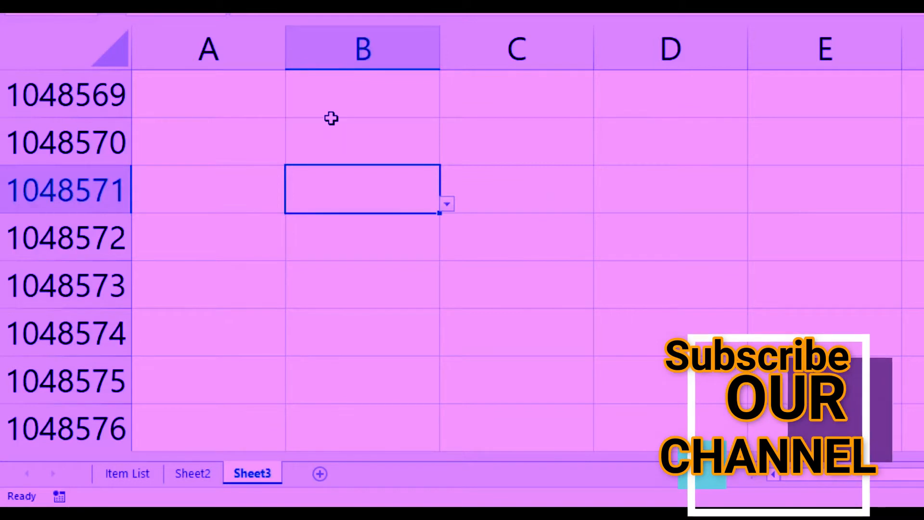
Step: Check the drop-down lists of cells B1048570 and B1048571 for the added items
left_click(359, 134)
left_click(446, 157)
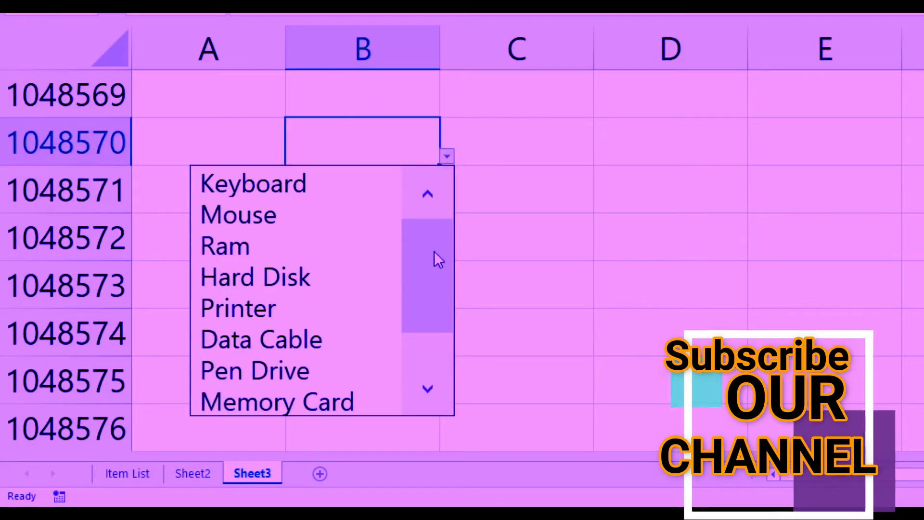
left_click_drag(426, 257, 428, 321)
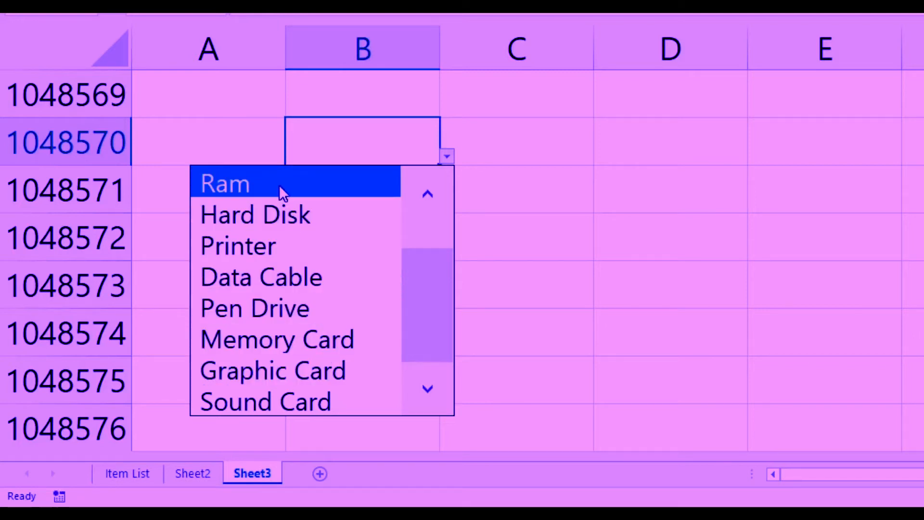
left_click(354, 84)
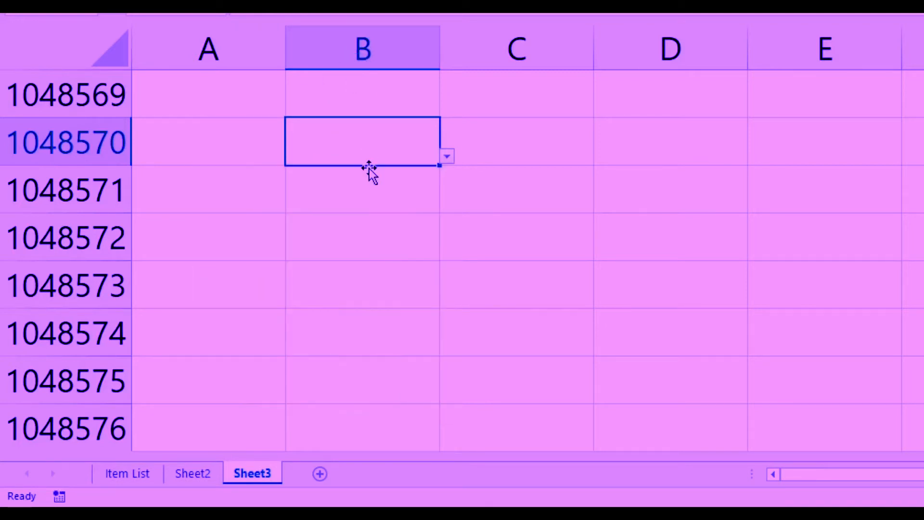
left_click(371, 193)
left_click(447, 204)
left_click(400, 142)
left_click(377, 45)
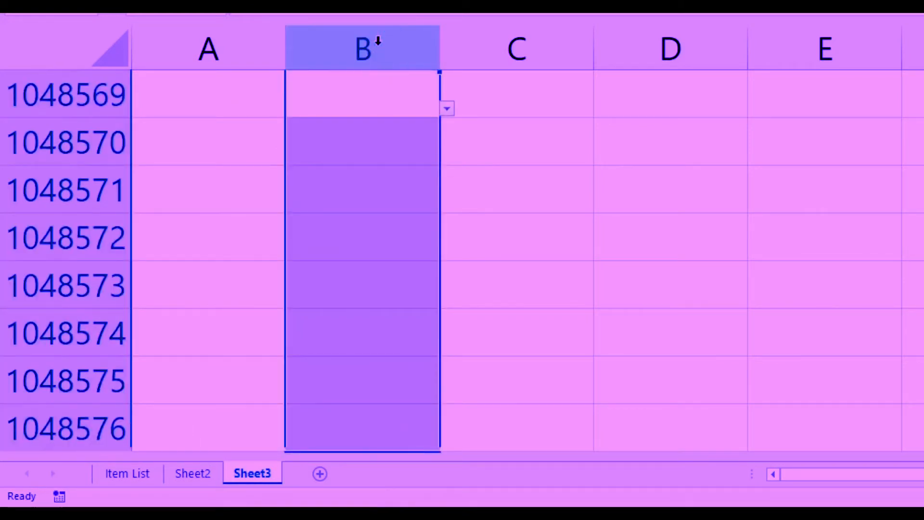
left_click(386, 137)
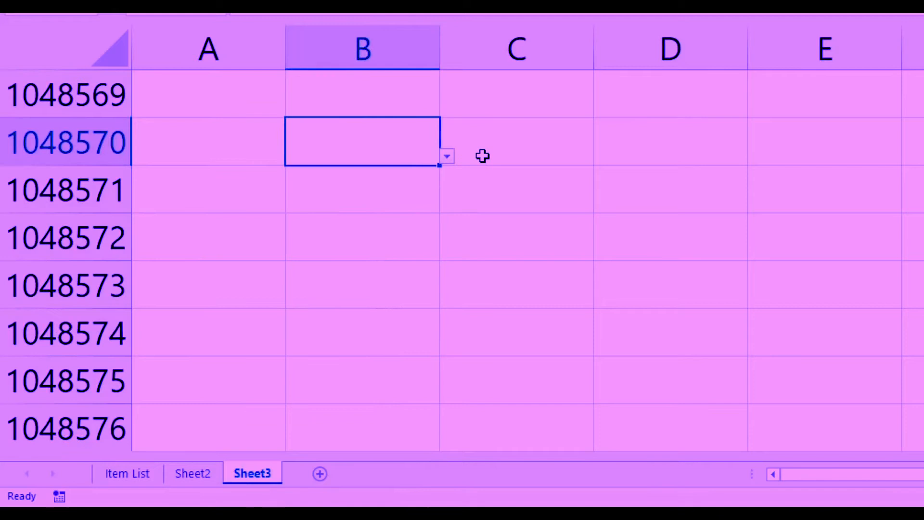
left_click(410, 215)
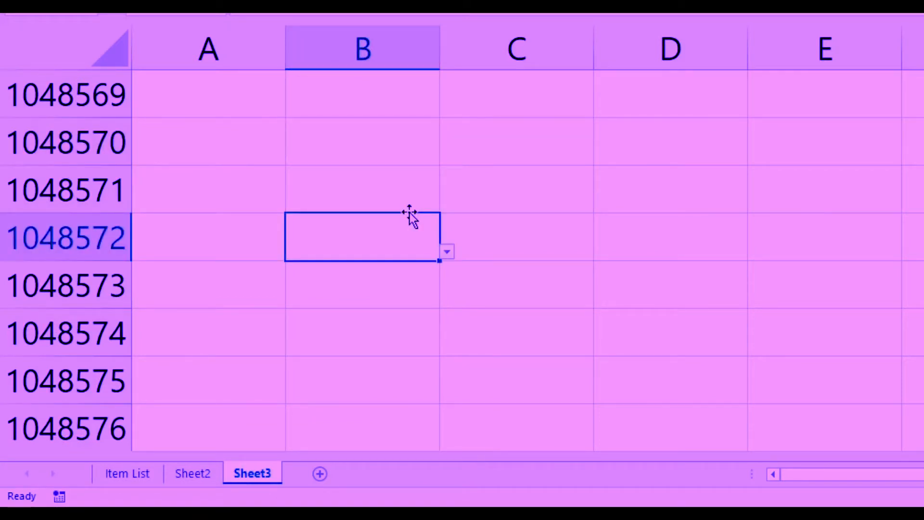
Step: Apply data validation to columns C to E that allows a List with the named range Item_Name as its source
left_click_drag(556, 34, 796, 39)
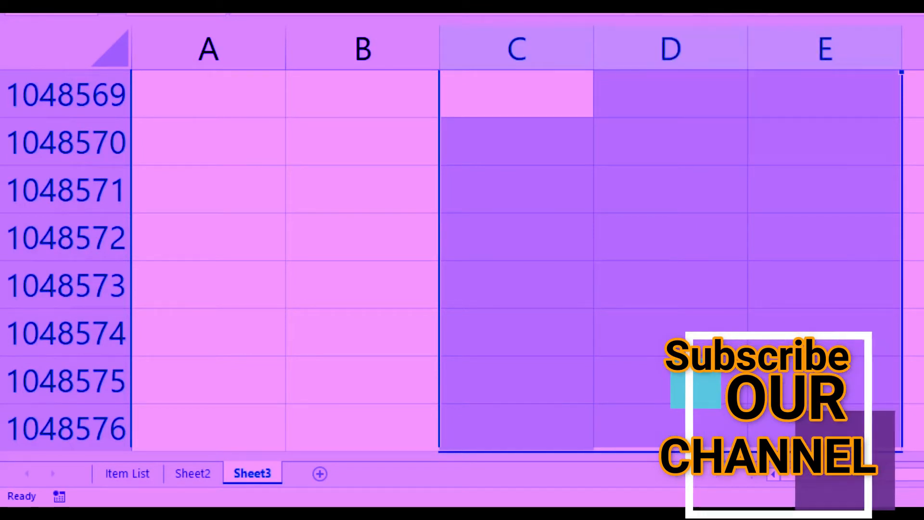
left_click(640, 14)
left_click(524, 147)
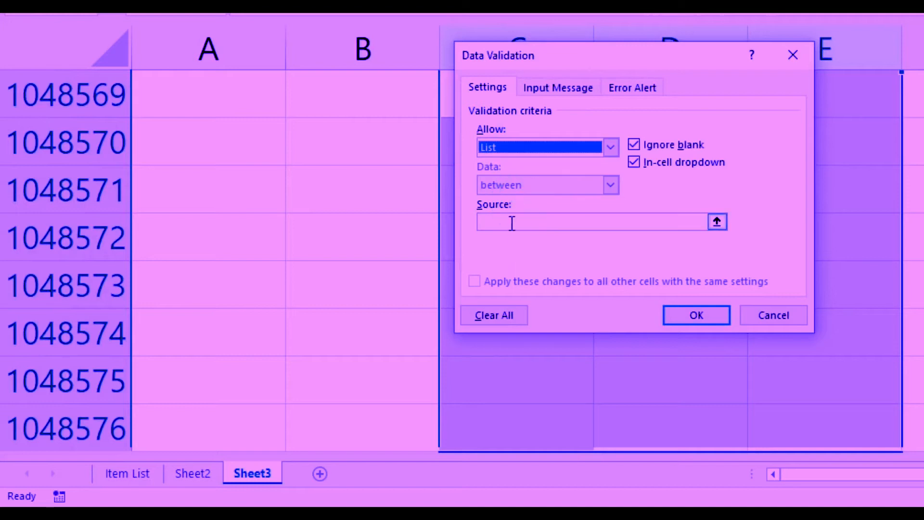
left_click(512, 222)
key("F3")
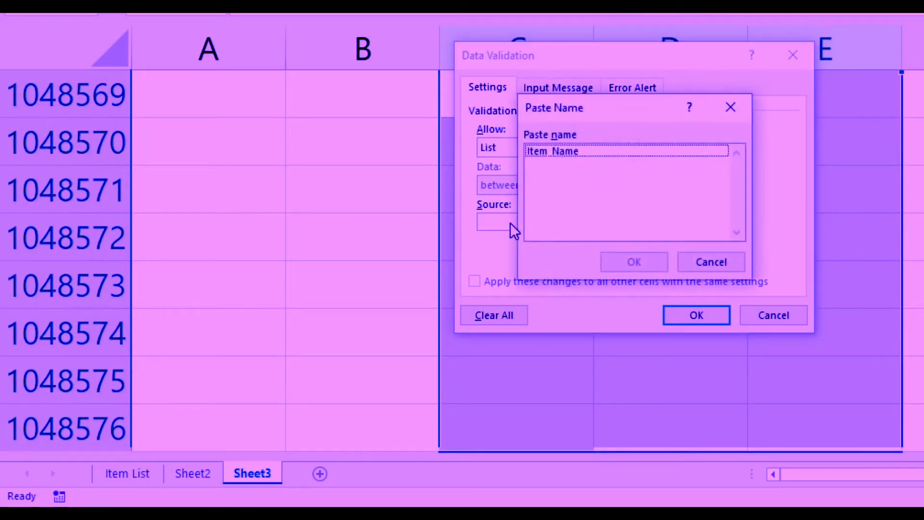
left_click(560, 152)
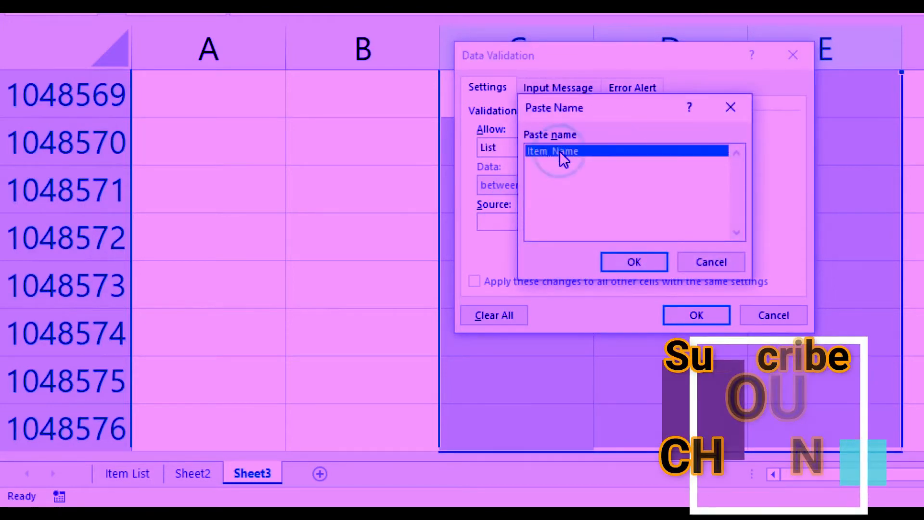
left_click(639, 264)
left_click(700, 314)
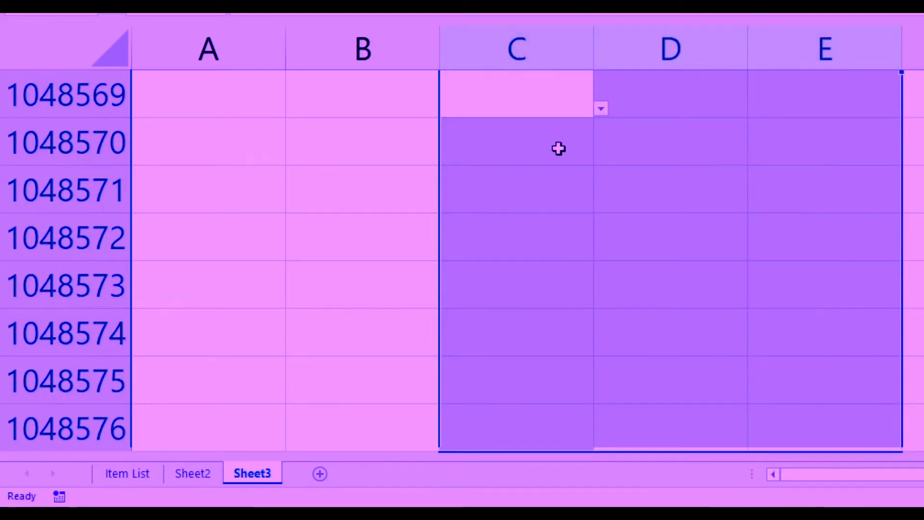
Step: Check the validation drop-down list in cells C1048570, D1048570 and E1048570
left_click(560, 146)
left_click(601, 155)
left_click(686, 146)
left_click(707, 145)
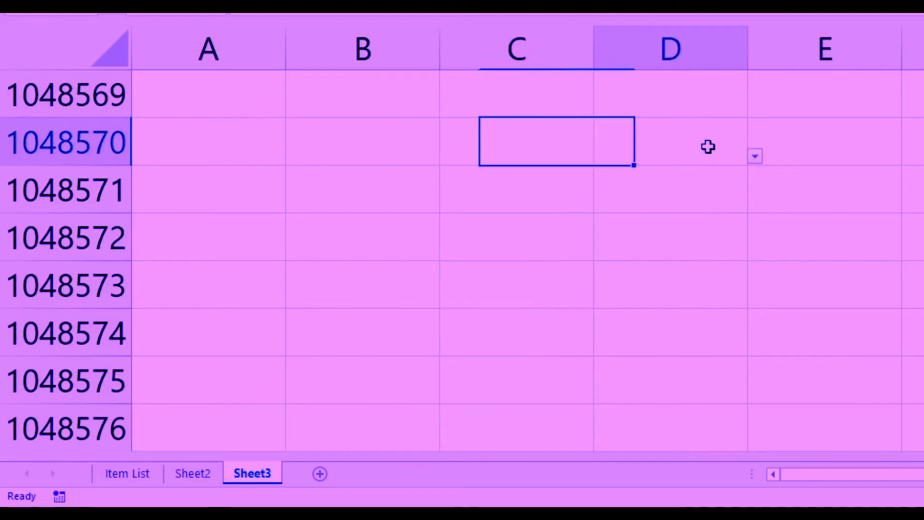
left_click(754, 155)
left_click(818, 147)
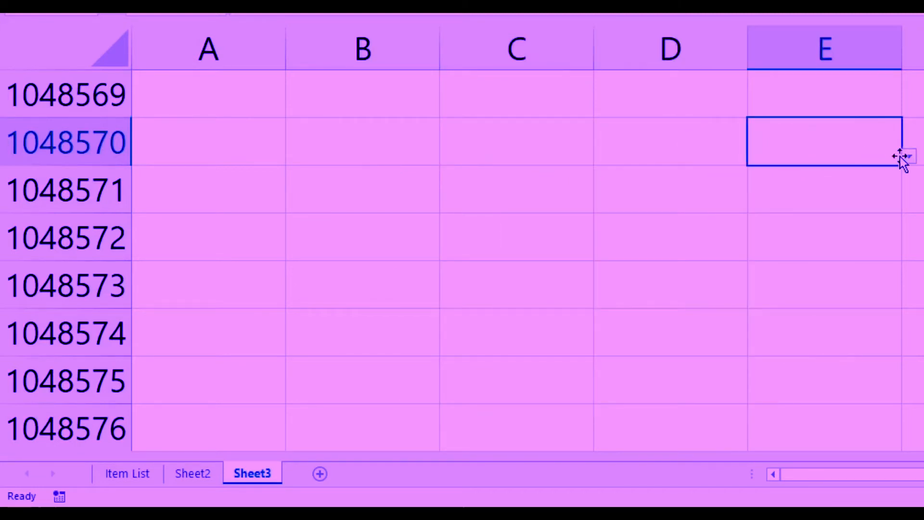
left_click(907, 154)
Step: Look through the drop-down list of cell C1048573 down to its last items and close it
left_click(456, 315)
left_click(522, 298)
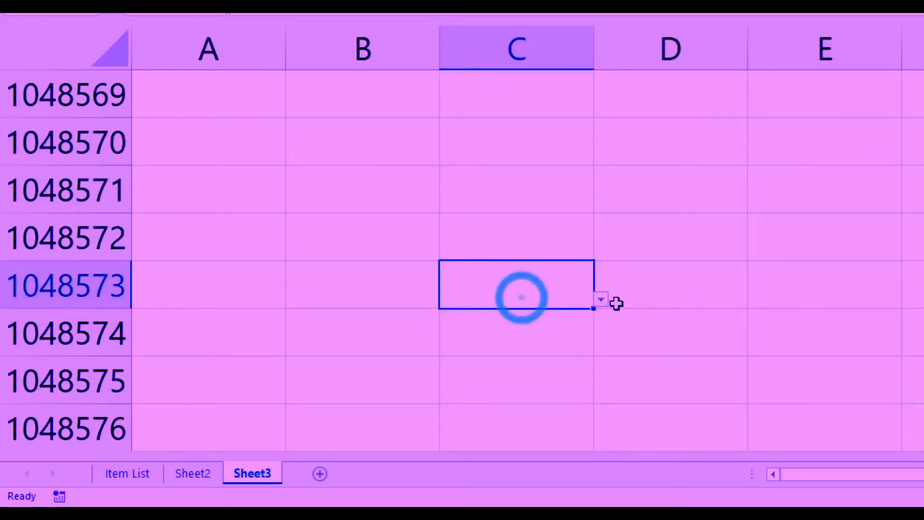
left_click(601, 301)
left_click_drag(576, 143, 582, 202)
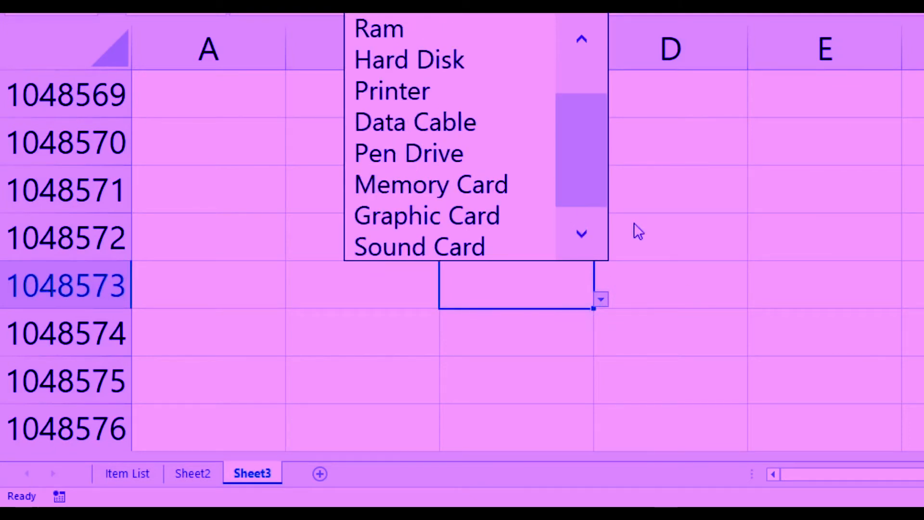
left_click(689, 245)
left_click(688, 280)
left_click(762, 305)
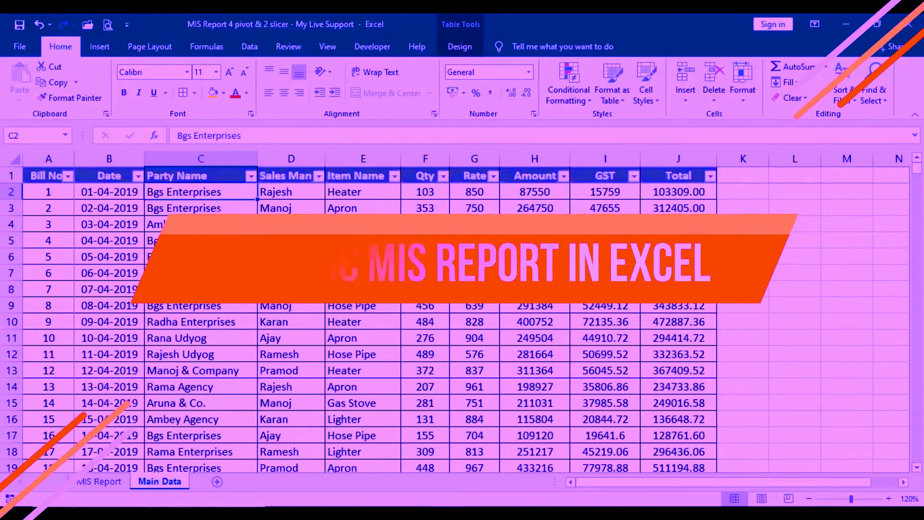
Step: In the MIS Report workbook, examine the Main Data table and the Party Name and Item Name slicers on the MIS Report sheet
scroll(296, 297, "down", 20)
scroll(296, 297, "down", 20)
left_click(99, 481)
left_click(512, 212)
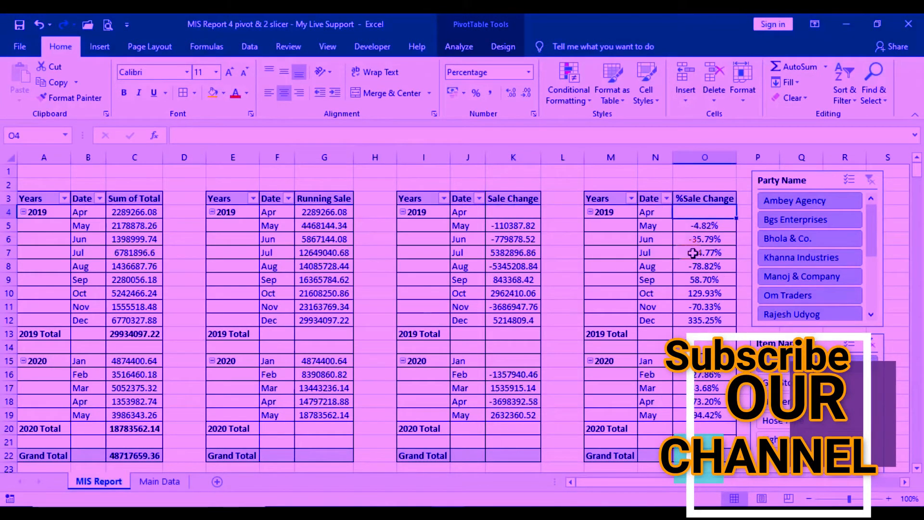
left_click(813, 180)
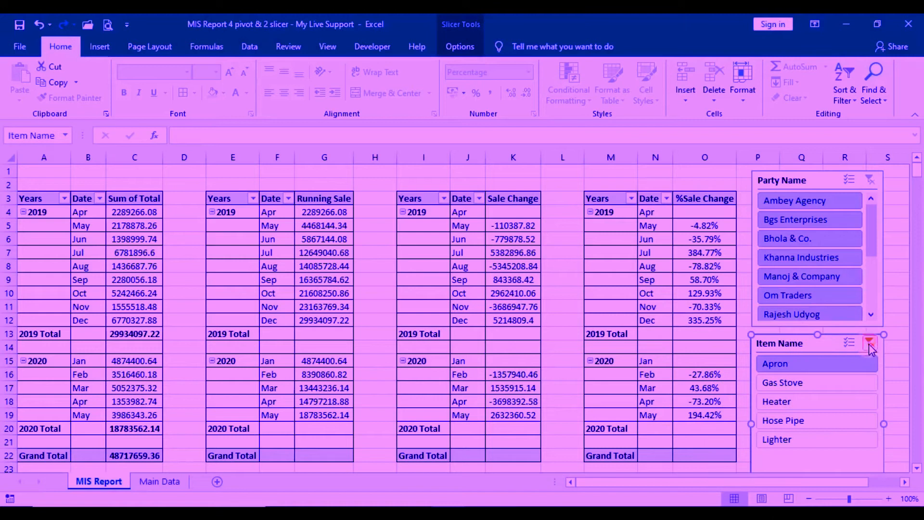
left_click(870, 342)
Step: Review the Main Data records and examine the Sum of Total, Running Sale, Sale Change and %Sale Change pivot tables on the MIS Report sheet
key("ctrl+Page_Down")
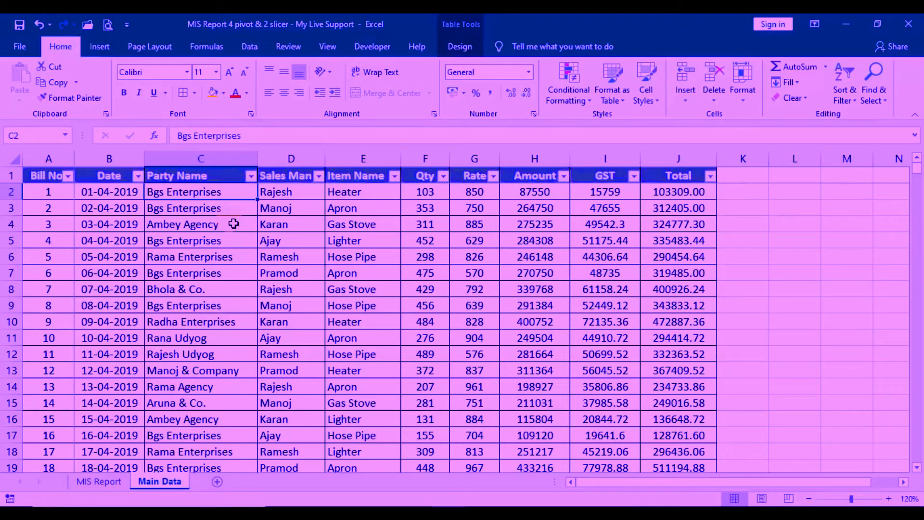
scroll(241, 284, "down", 17)
scroll(296, 297, "down", 20)
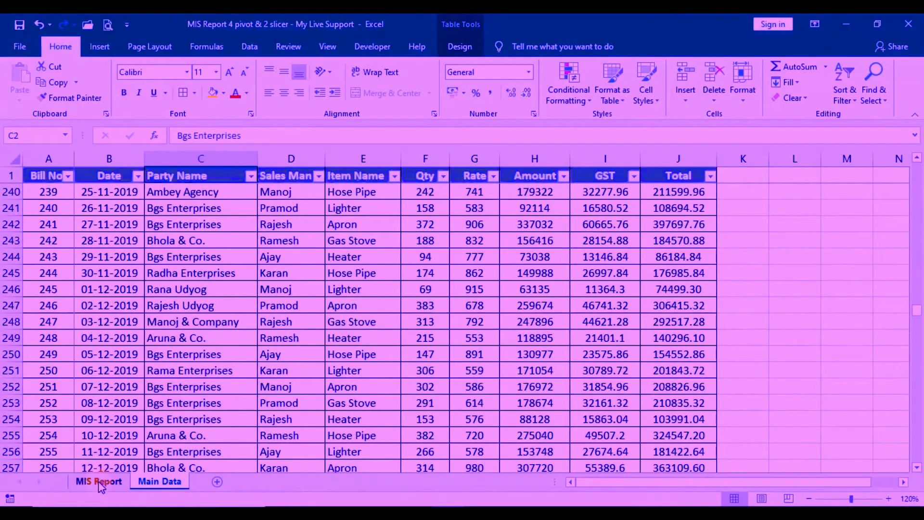
left_click(99, 481)
left_click(48, 251)
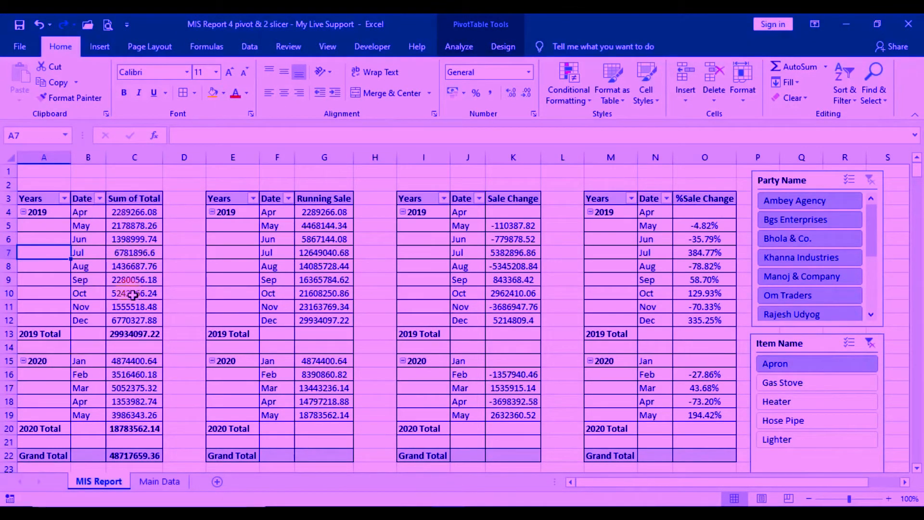
left_click(279, 206)
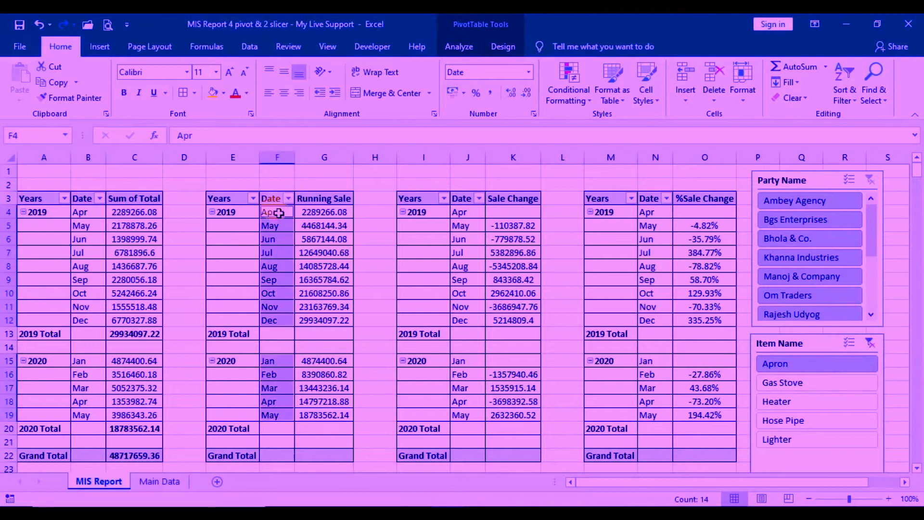
left_click(317, 210)
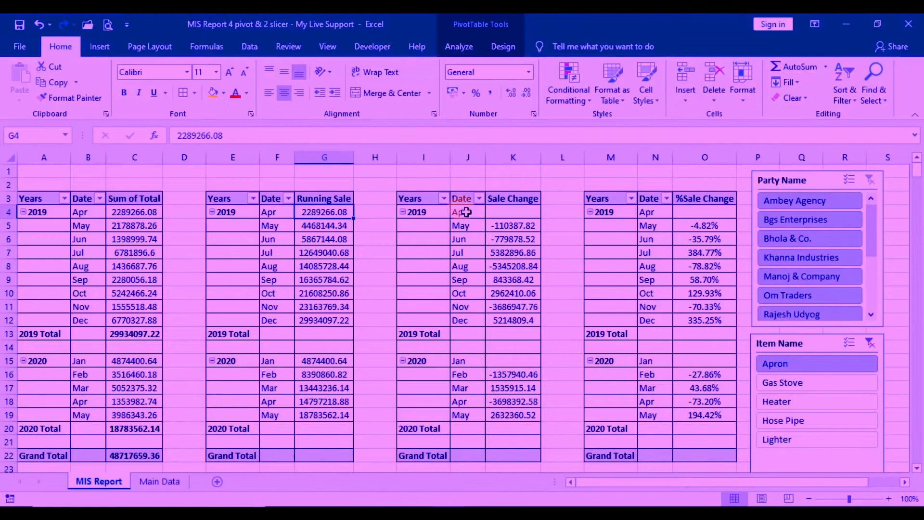
left_click(511, 212)
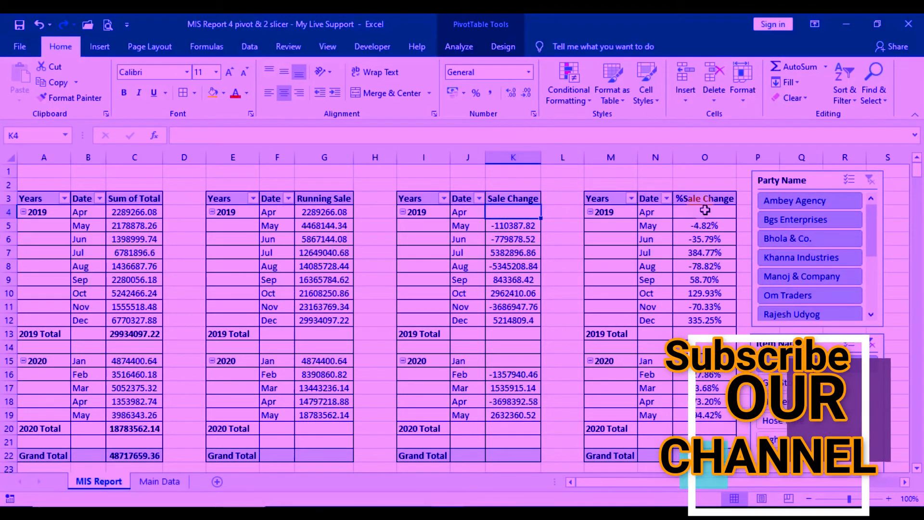
left_click(704, 210)
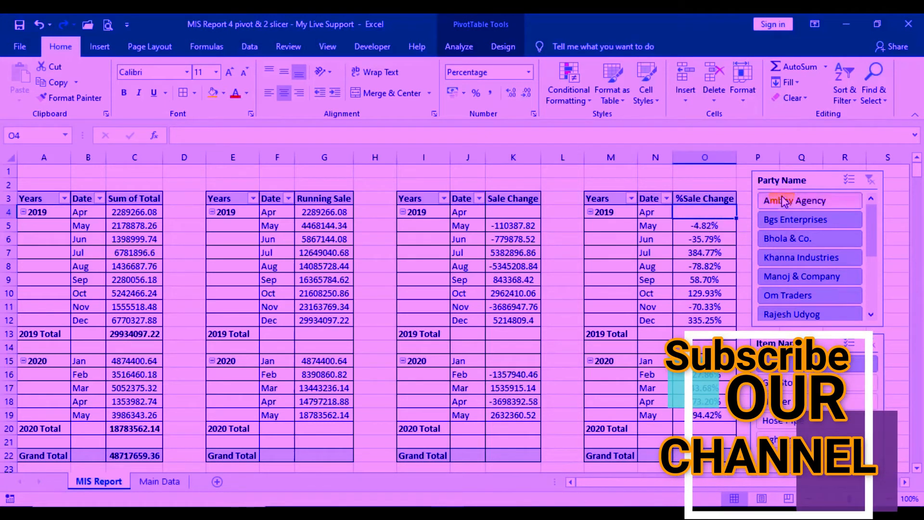
Step: Clear the Item Name slicer filter so the pivot tables include every item
left_click(797, 179)
left_click(792, 343)
left_click(869, 344)
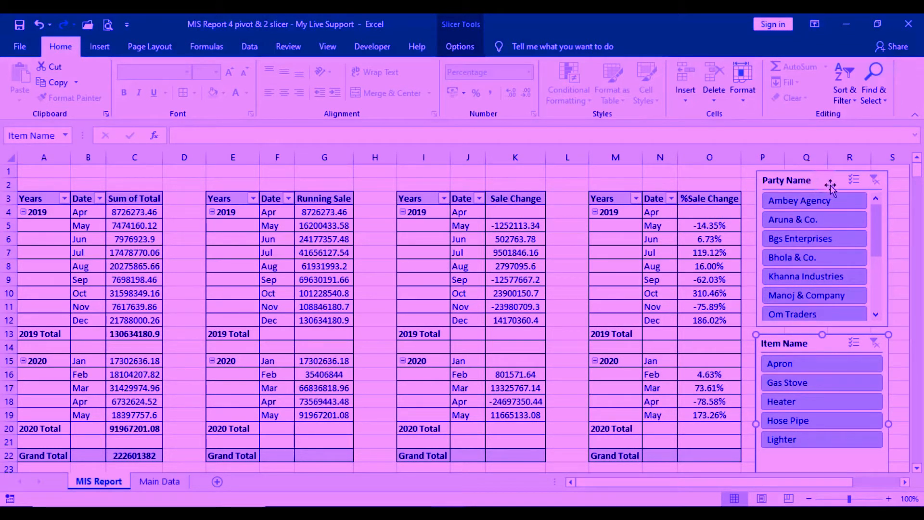
Step: Filter the pivot tables by party Ambey Agency and by Bhola & Co. in turn, and clear the Party Name filter
left_click(837, 201)
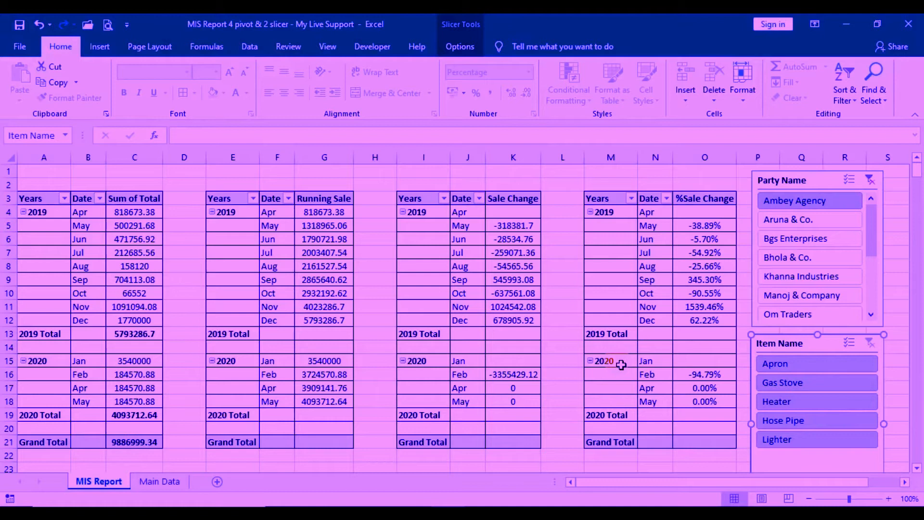
left_click(818, 260)
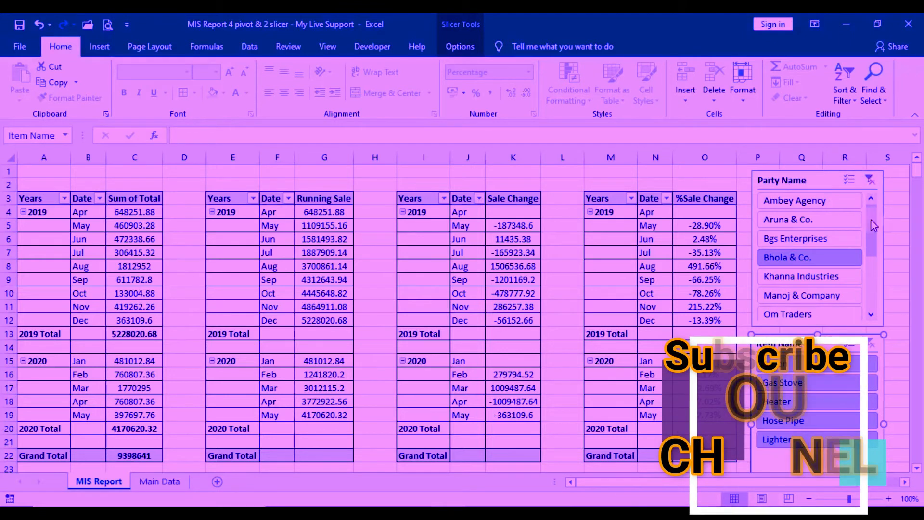
left_click(869, 180)
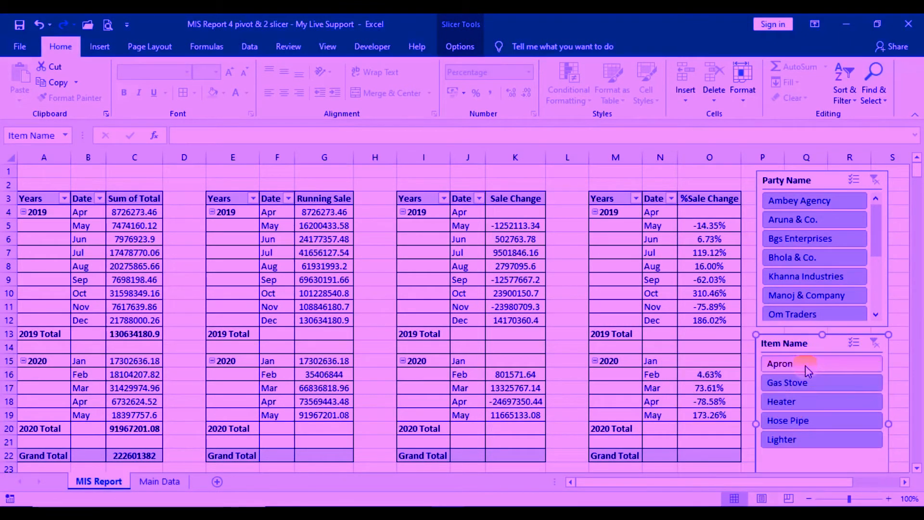
Step: Filter the pivot tables by Gas Stove, Heater and Lighter in turn, add Apron and Gas Stove to the Lighter selection, and clear the item filter
left_click(808, 385)
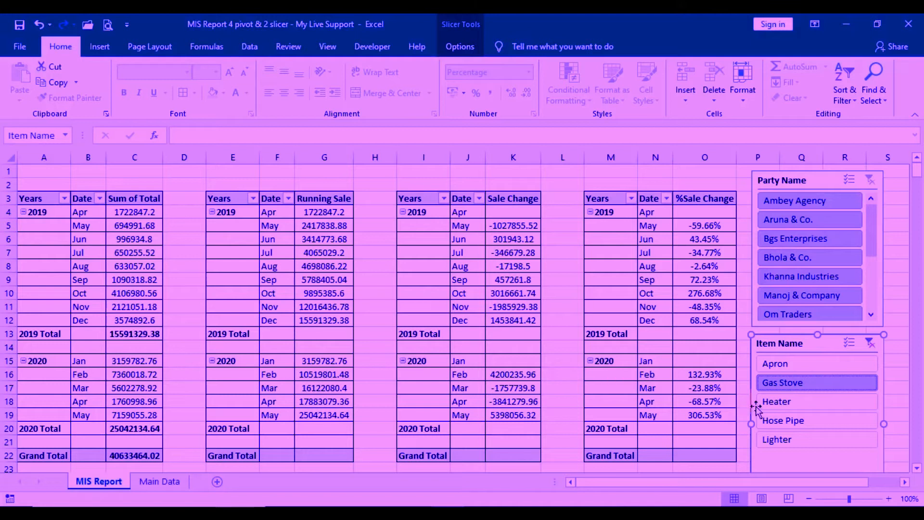
left_click(814, 403)
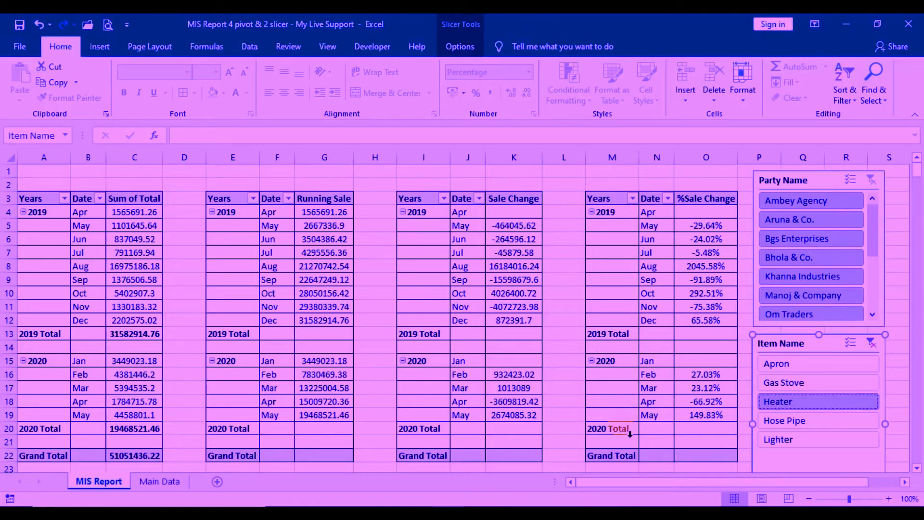
left_click(806, 442)
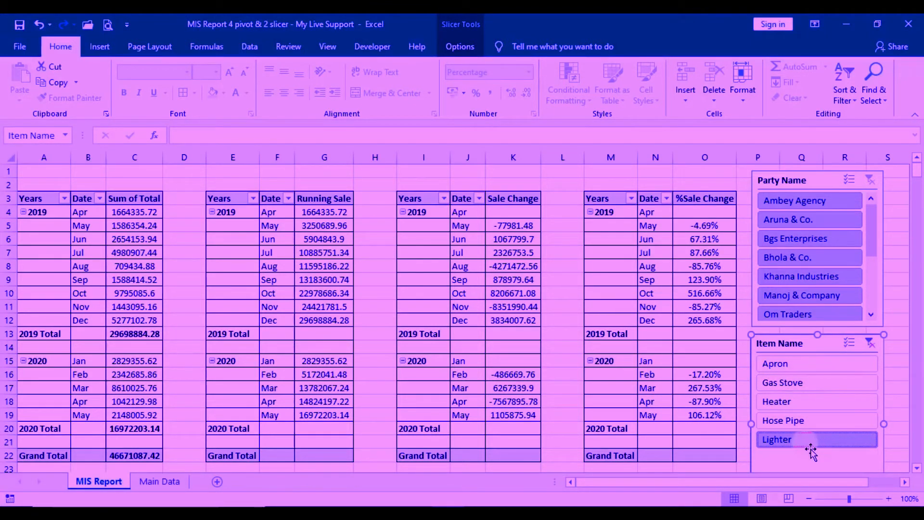
left_click(800, 367, "ctrl")
left_click(804, 384, "ctrl")
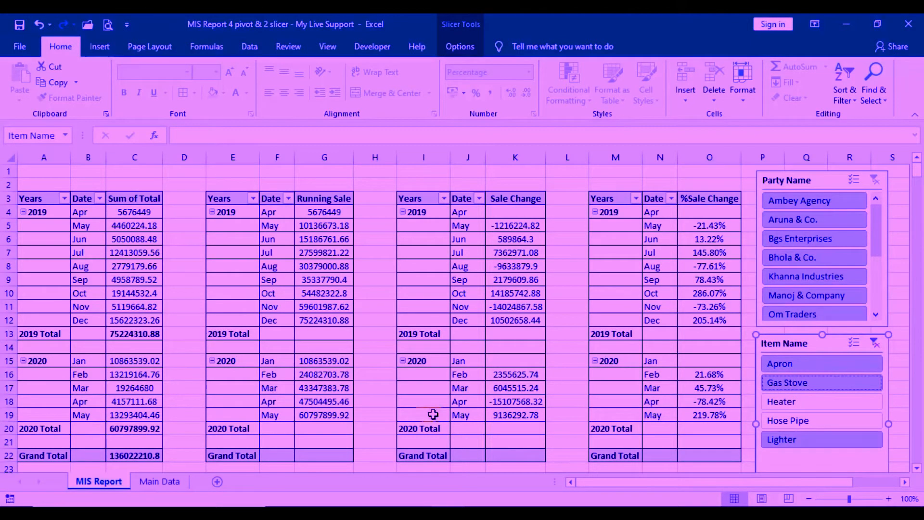
left_click(874, 344)
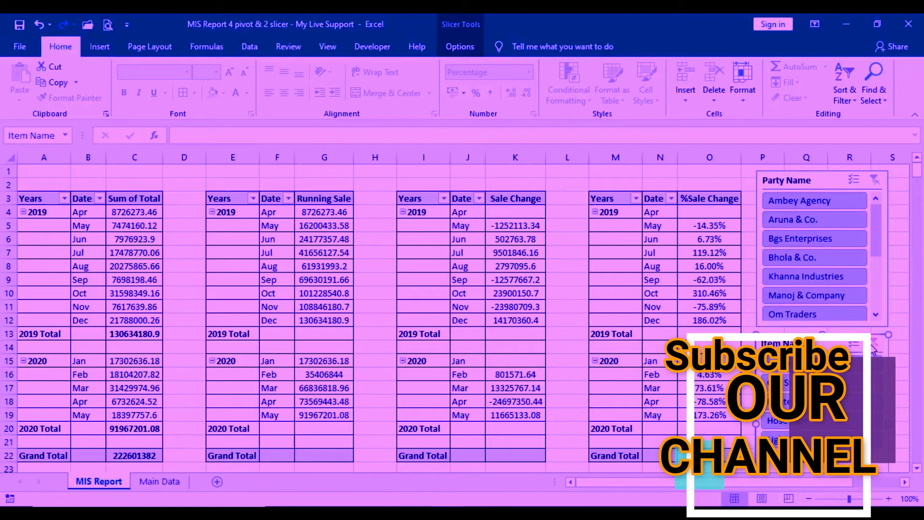
Step: Compare the pivot figures of Ambey Agency, Bgs Enterprises and Bhola & Co. by filtering with the Party Name slicer
left_click(818, 202)
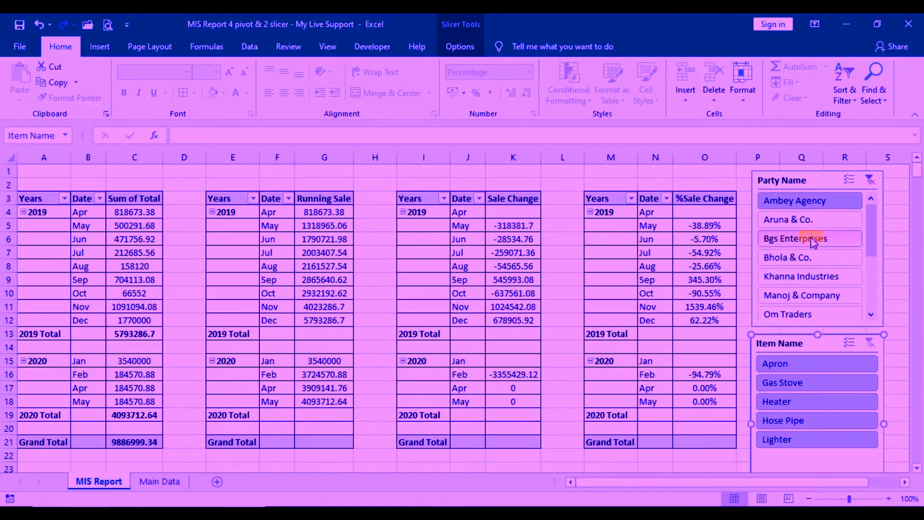
left_click(813, 240, "ctrl")
left_click(795, 260, "ctrl")
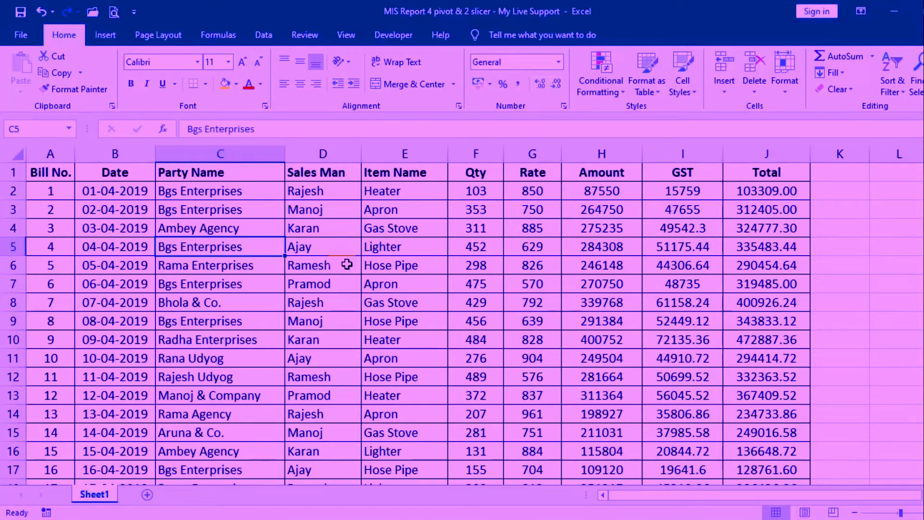
Step: Convert the sales data range A1:J501 on Sheet1 into a table with headers
scroll(347, 265, "down", 20)
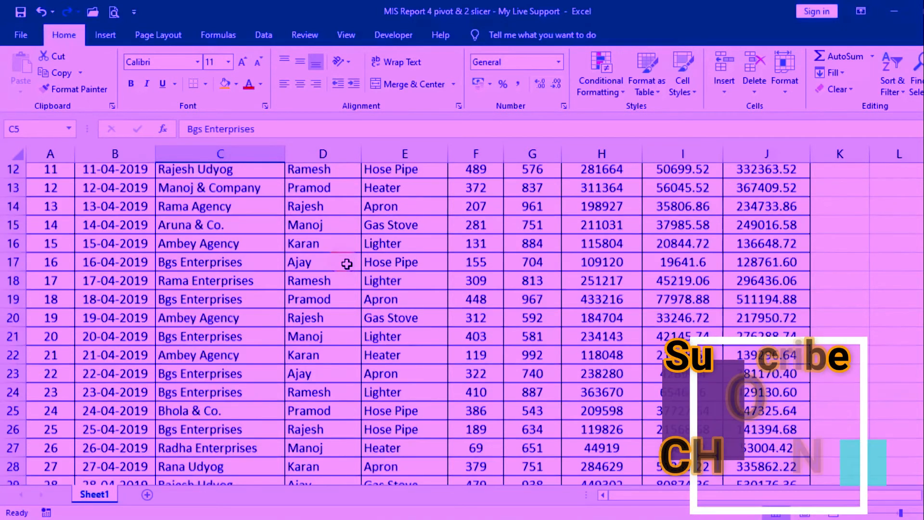
scroll(335, 316, "down", 20)
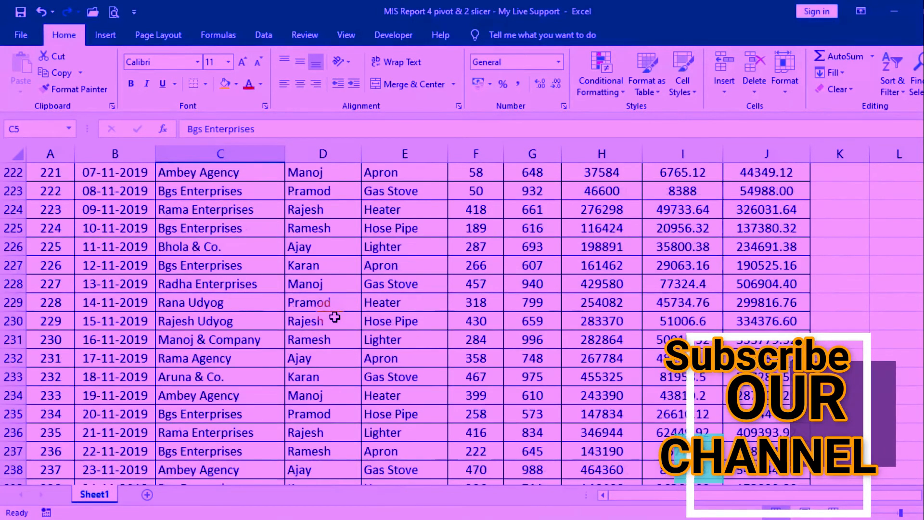
scroll(334, 316, "down", 20)
scroll(334, 316, "down", 20)
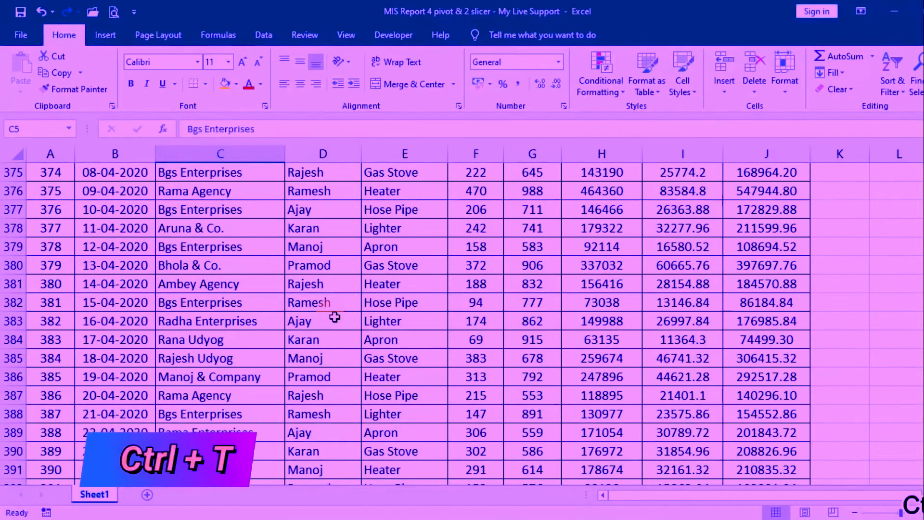
key("ctrl+t")
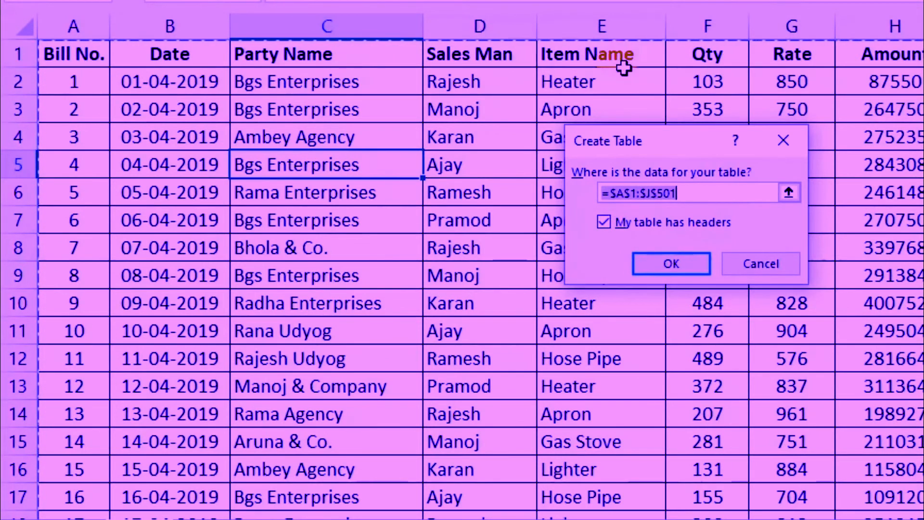
left_click(678, 262)
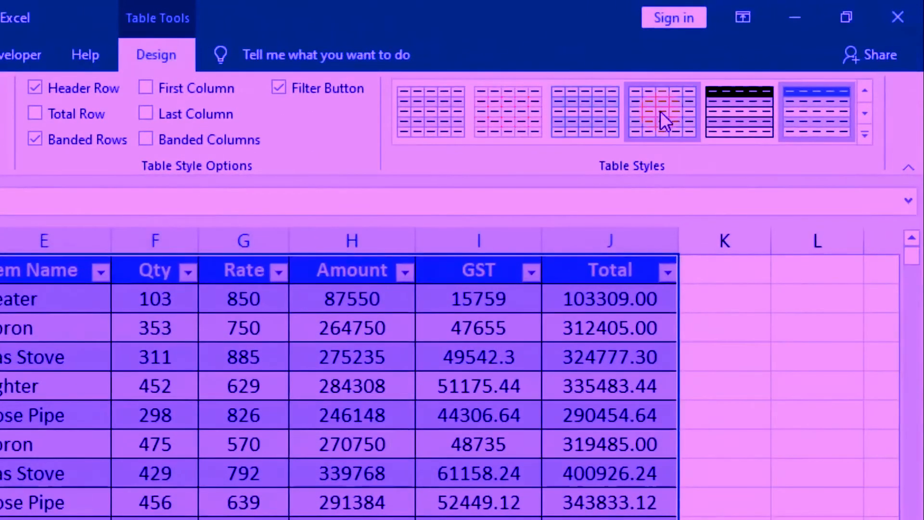
Step: Apply a Light table style with a solid dark header row to the sales data table
left_click(764, 88)
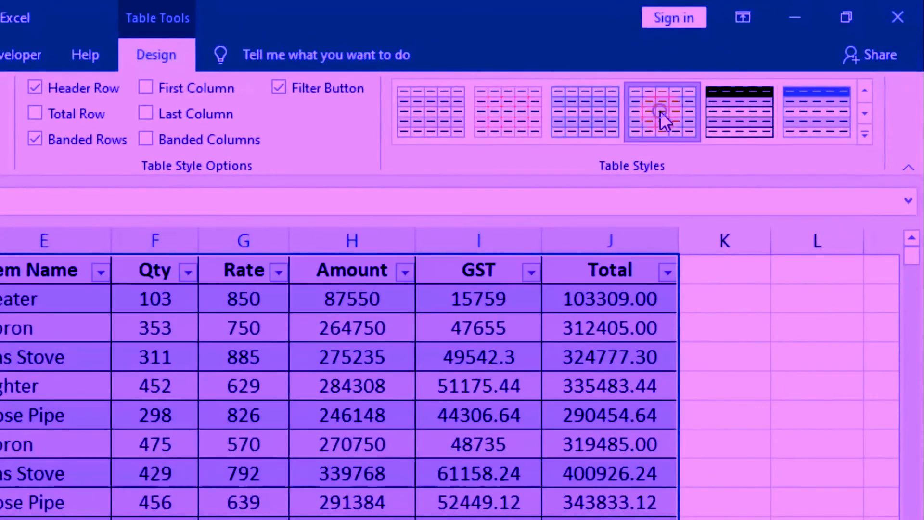
left_click(864, 137)
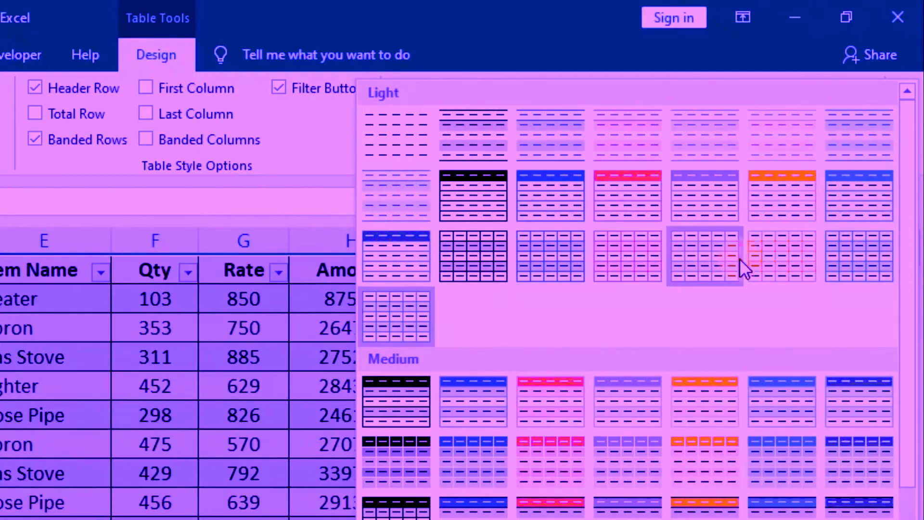
left_click(395, 258)
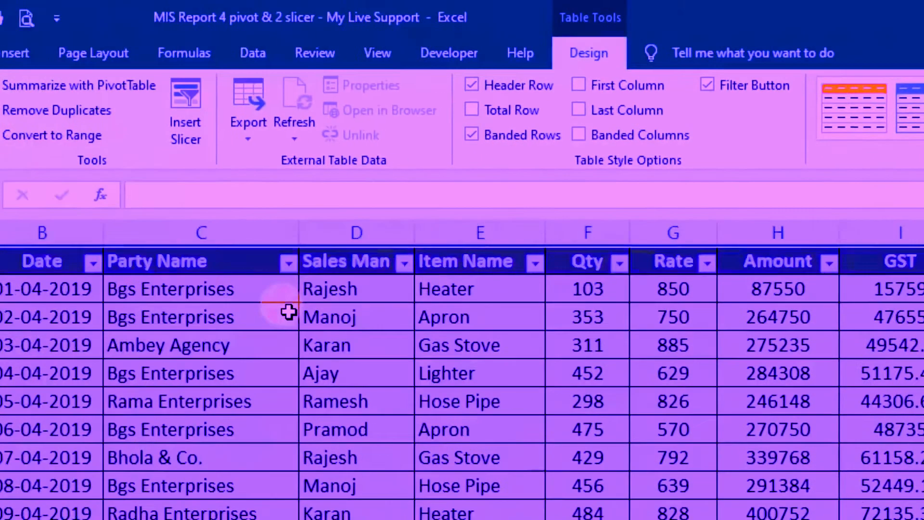
Step: Create a PivotTable from Table1 on a new worksheet
left_click(404, 131)
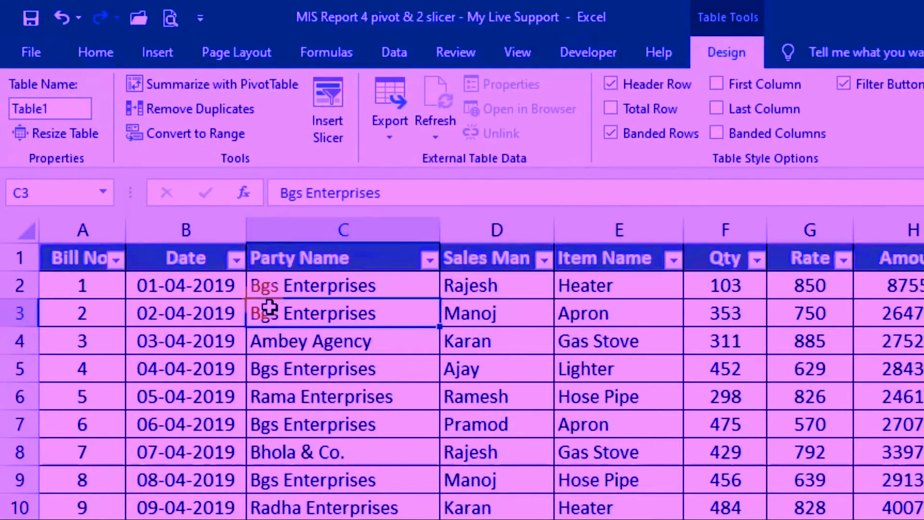
left_click(157, 57)
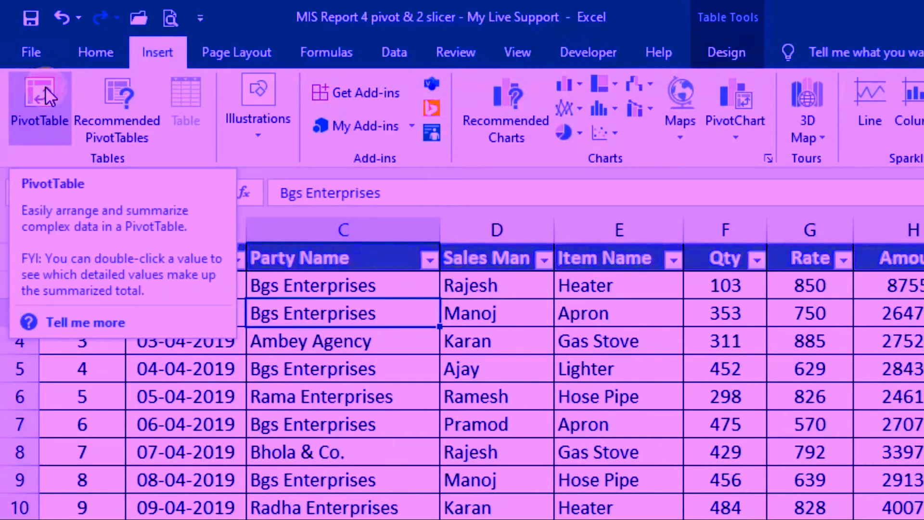
left_click(42, 94)
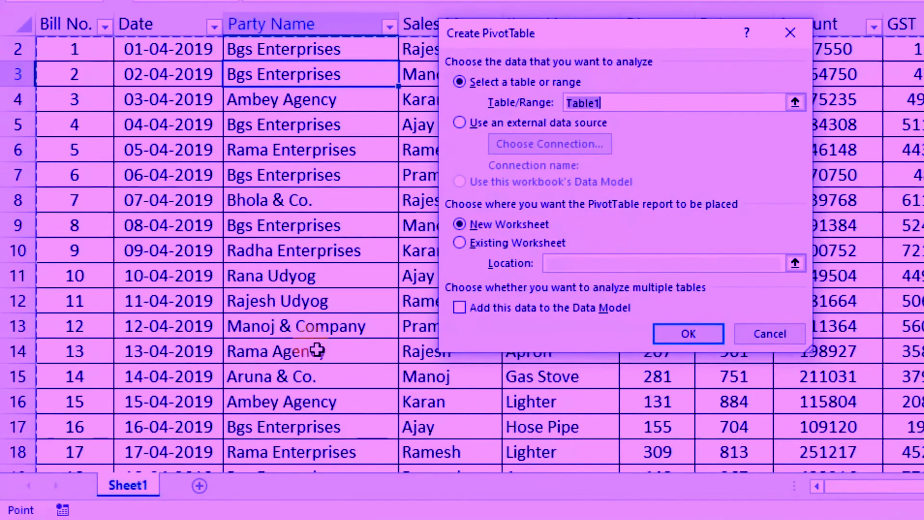
double_click(594, 104)
left_click(626, 103)
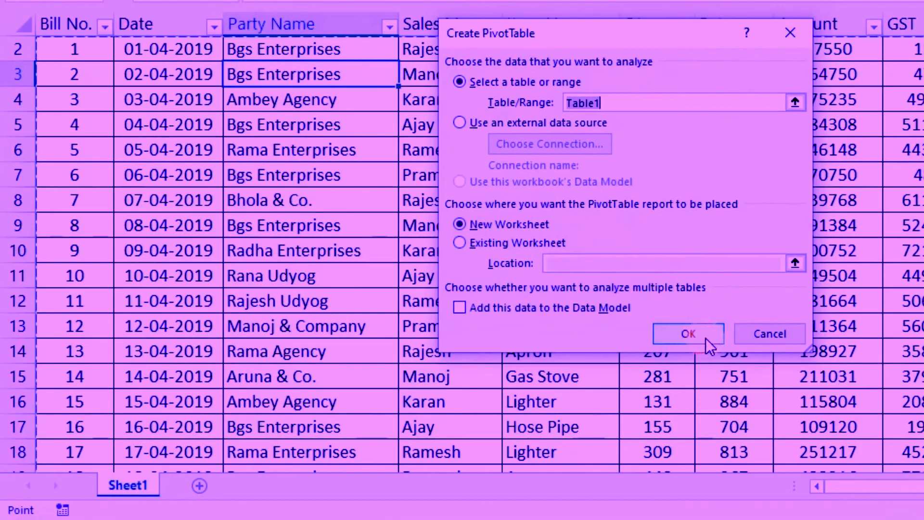
left_click(703, 338)
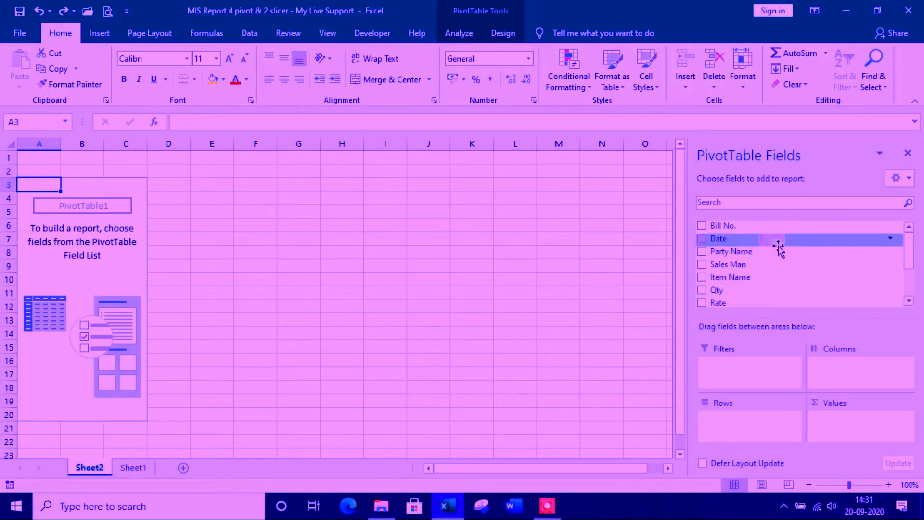
Step: Add the Date and Total fields to the pivot table to sum the totals by date
mouse_move(909, 257)
left_mouse_down()
mouse_move(909, 289)
mouse_move(911, 251)
left_mouse_up()
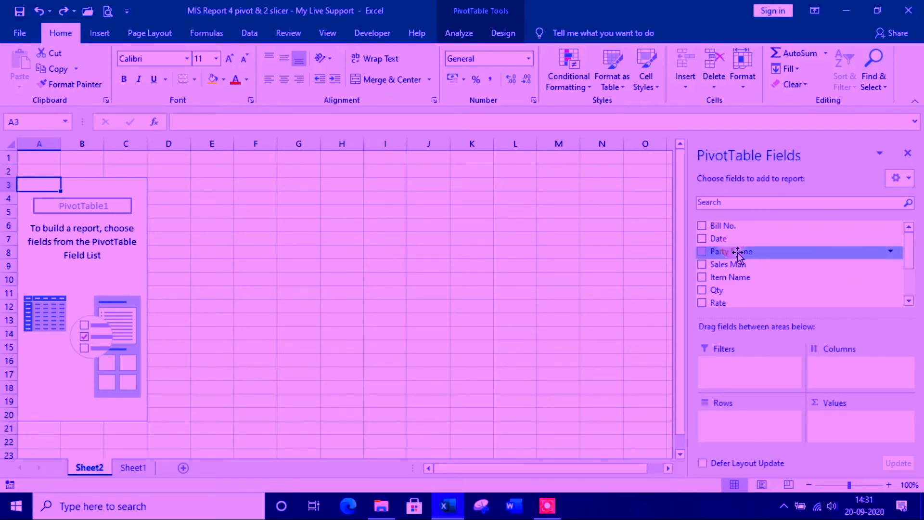
left_click(702, 239)
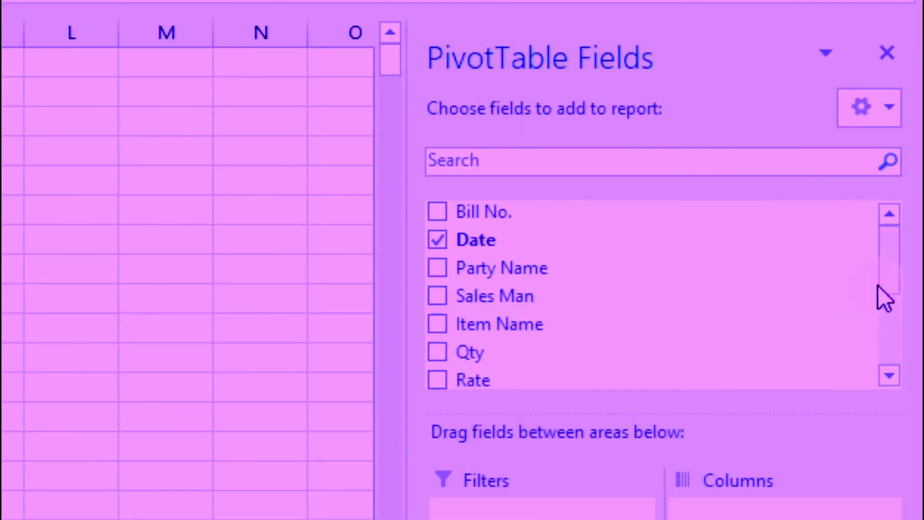
left_click_drag(884, 266, 887, 317)
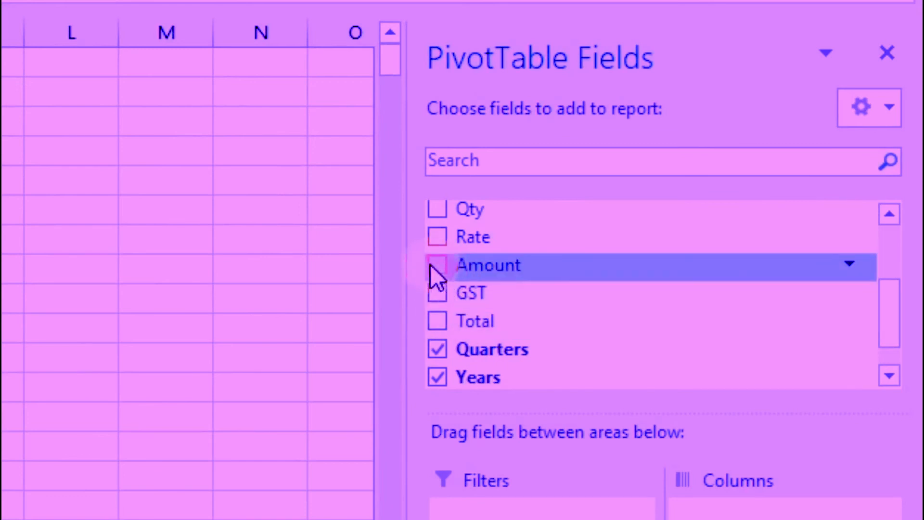
left_click(434, 320)
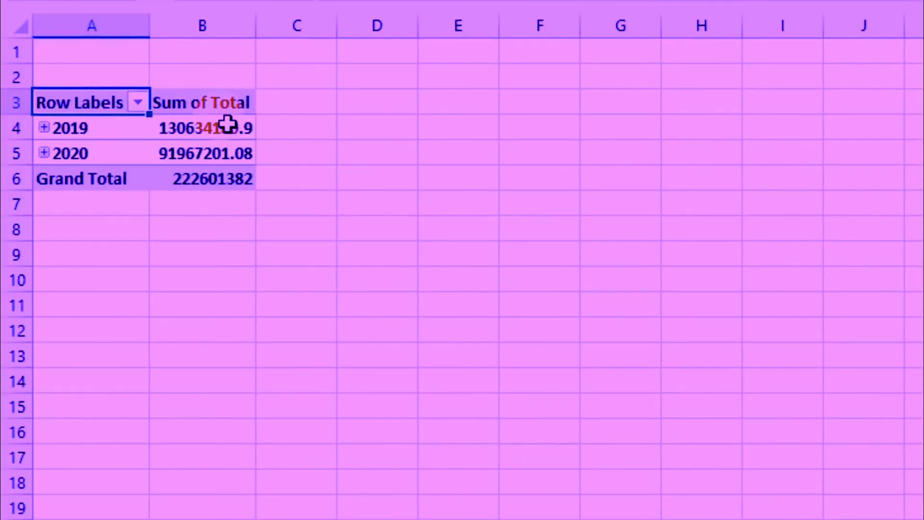
Step: Group the pivot table's dates by Months and Years only, leaving out Quarters
mouse_move(226, 126)
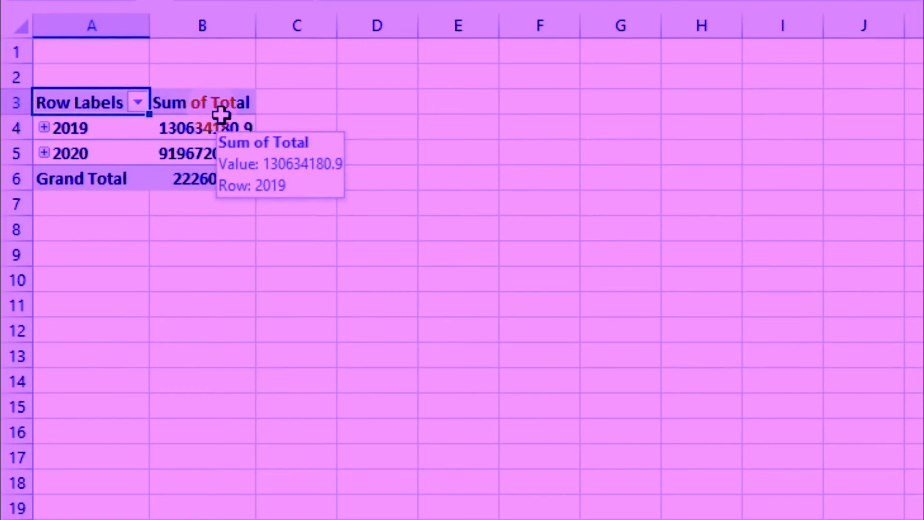
left_click(93, 128)
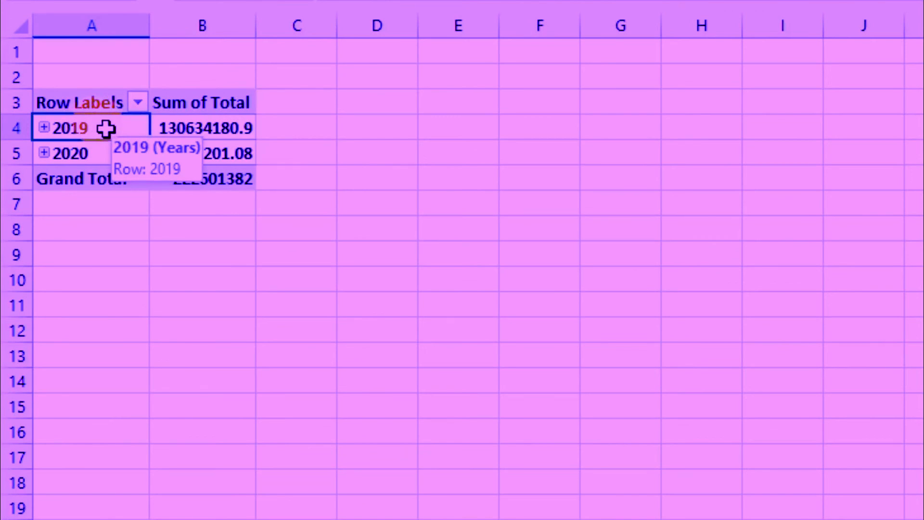
right_click(106, 128)
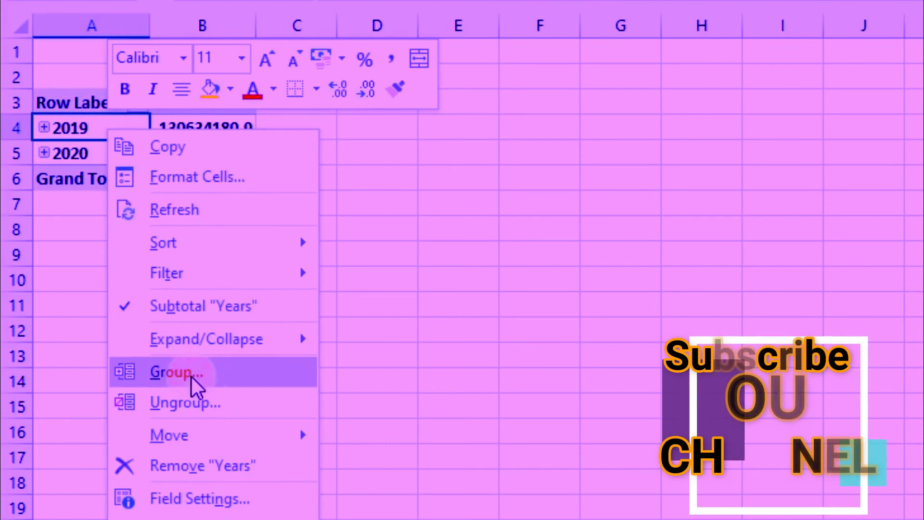
left_click(254, 375)
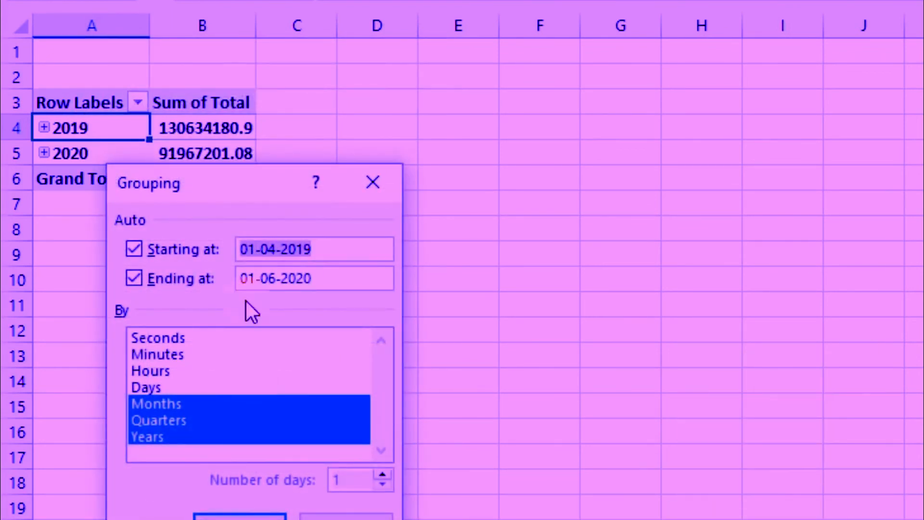
left_click_drag(233, 187, 335, 112)
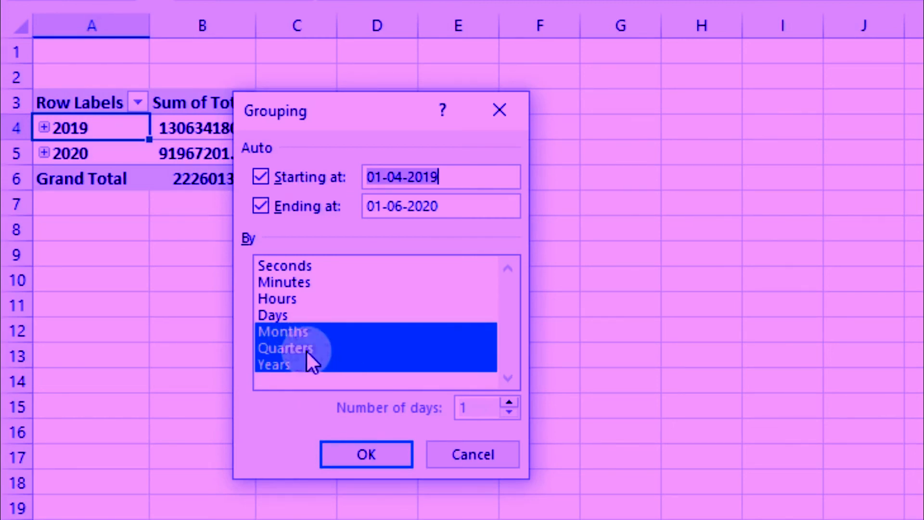
left_click(327, 351)
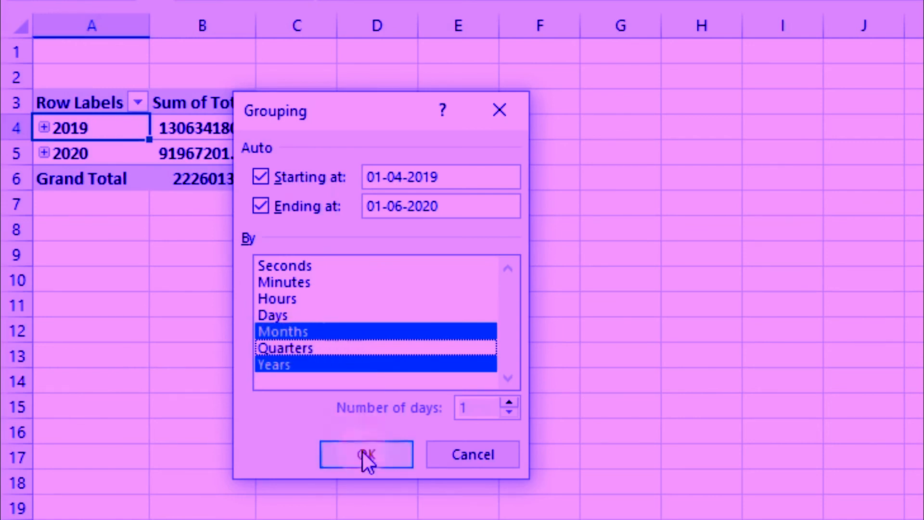
left_click(388, 458)
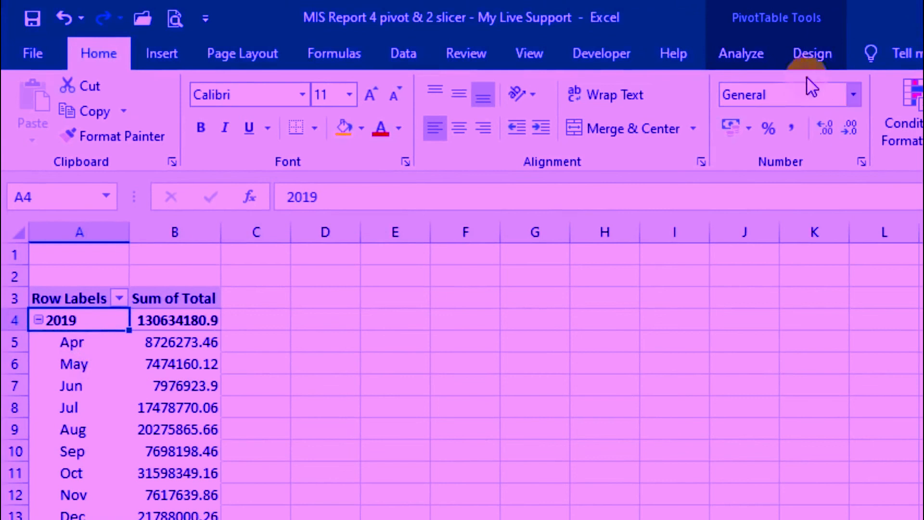
Step: Bring up the layout and style options for the pivot table
left_click(812, 54)
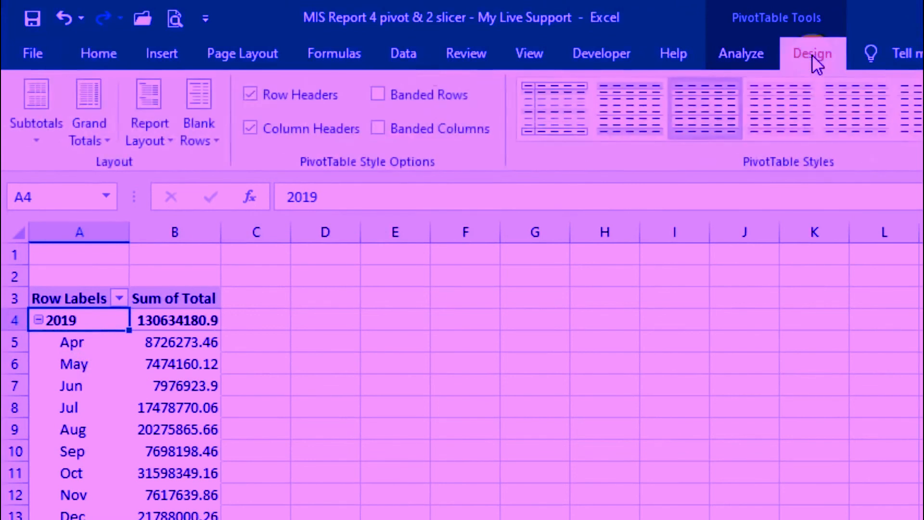